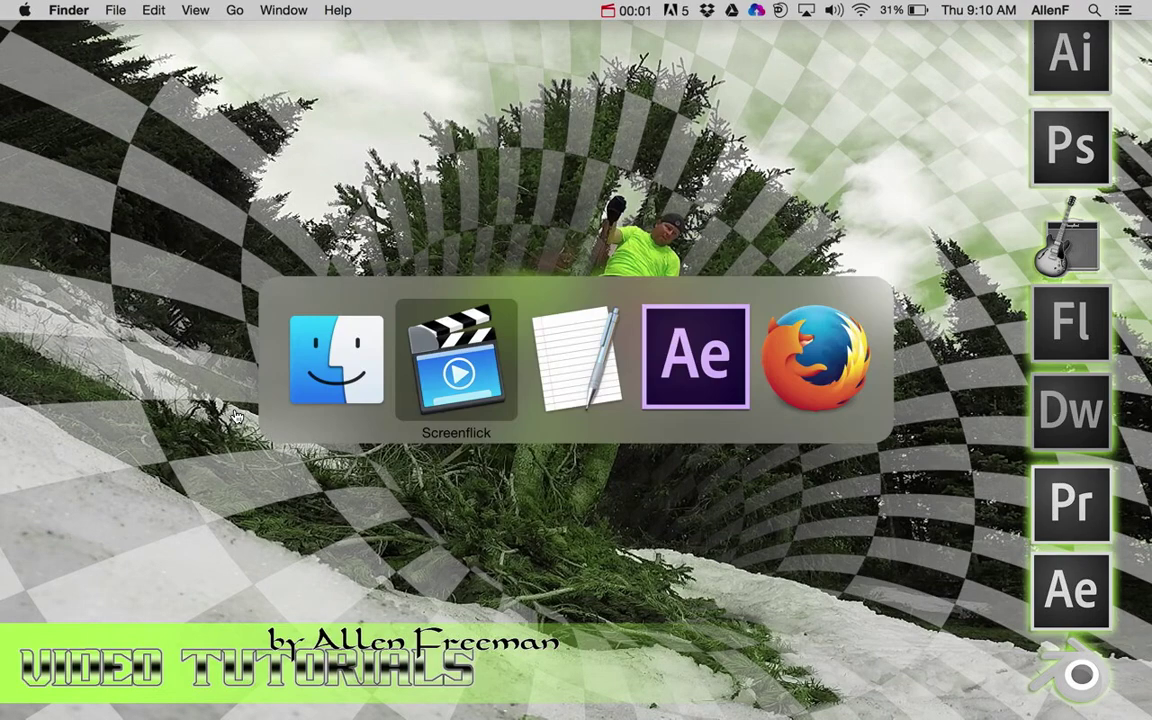
key(super+Tab)
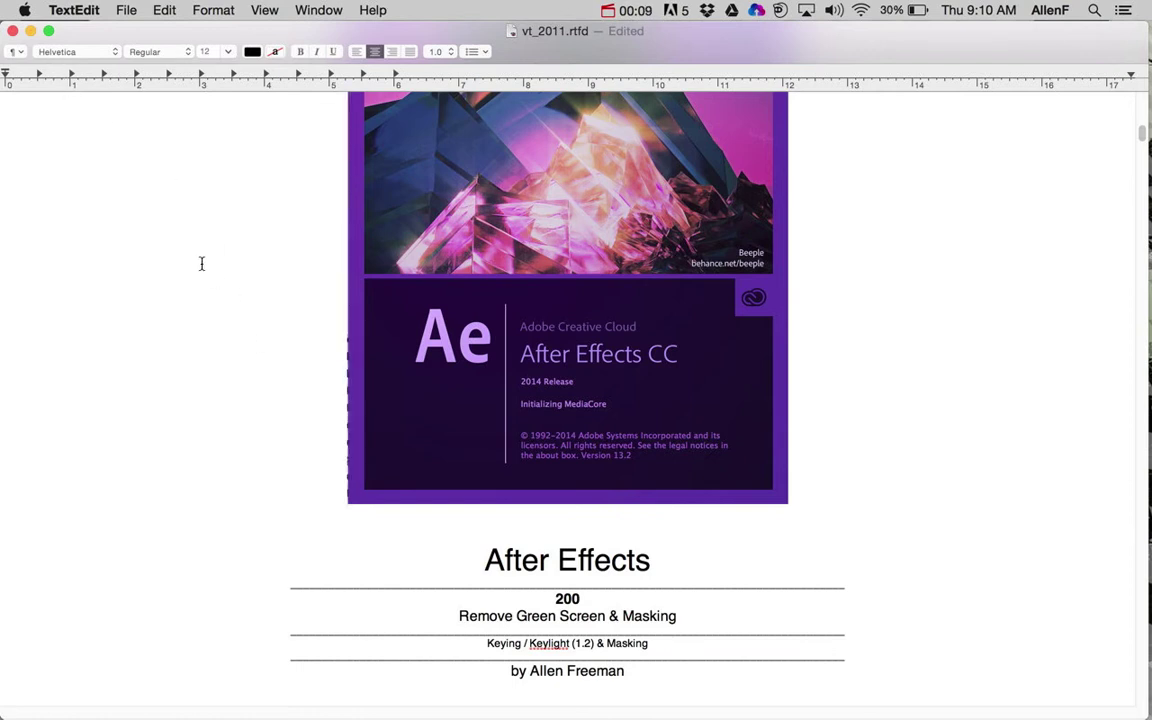
- Show the vt_2011.rtfd lesson title page in TextEdit, then switch to Finder
key(super+Tab)
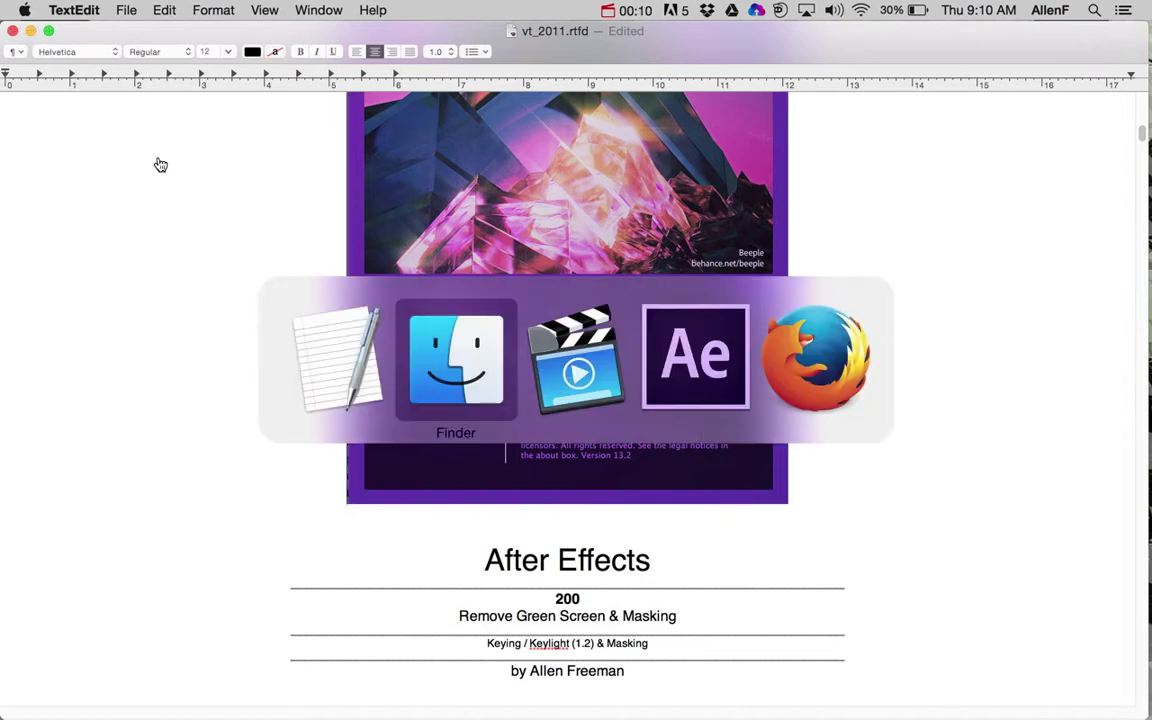
- Open the 2017greenscreen folder on the Desktop and show it in icon view
key(super+n)
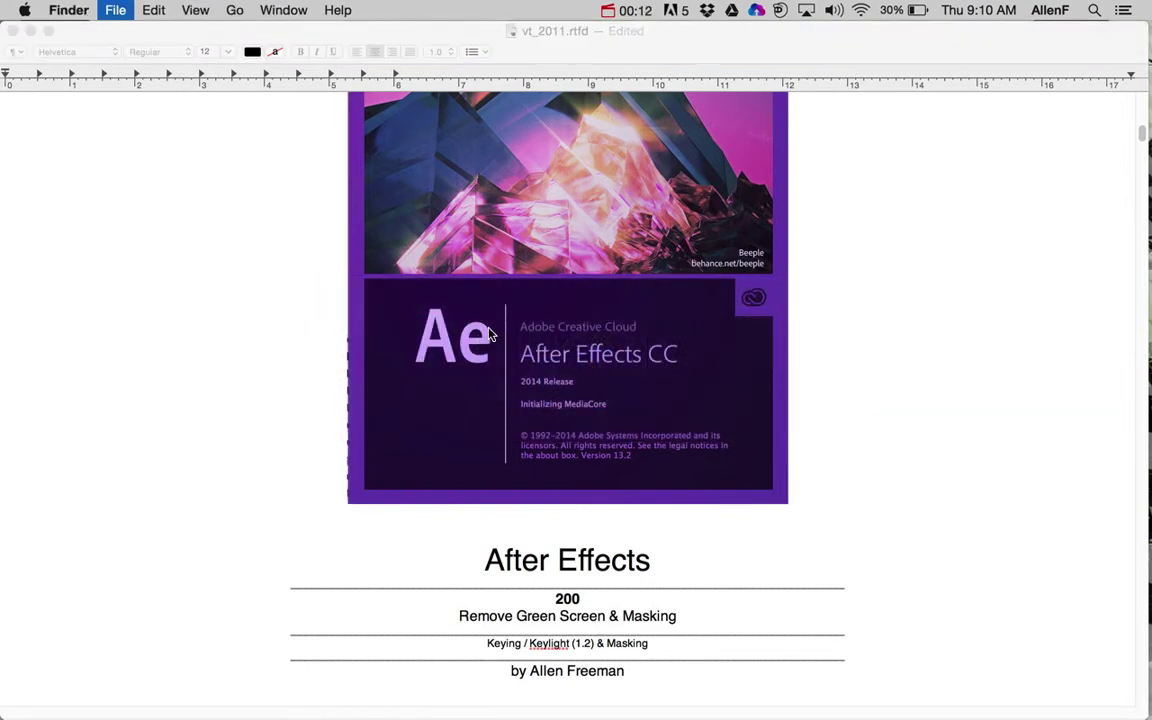
scroll(160, 340, down, 5)
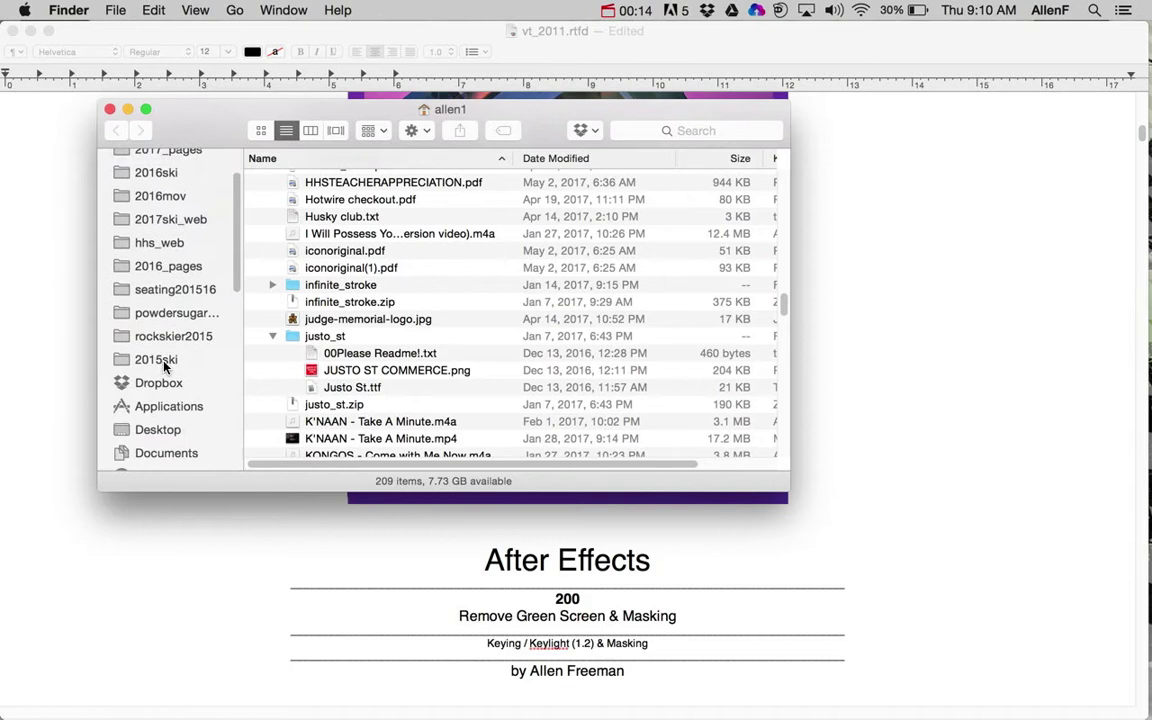
click(155, 316)
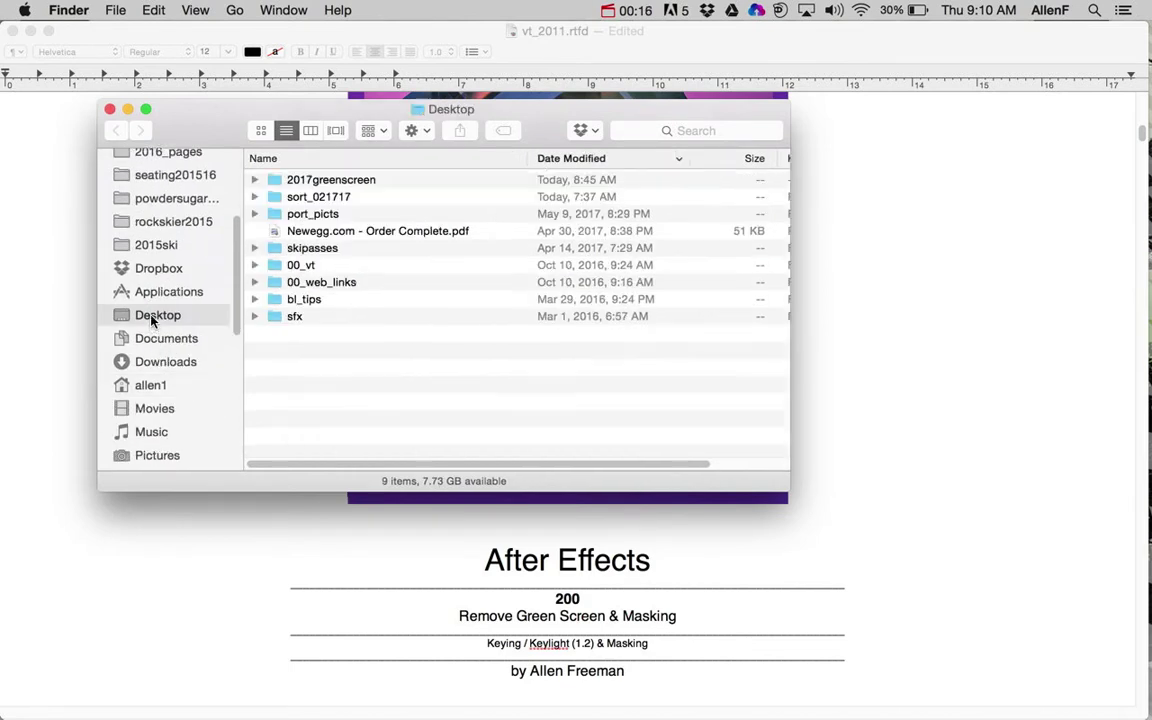
click(295, 180)
double_click(295, 180)
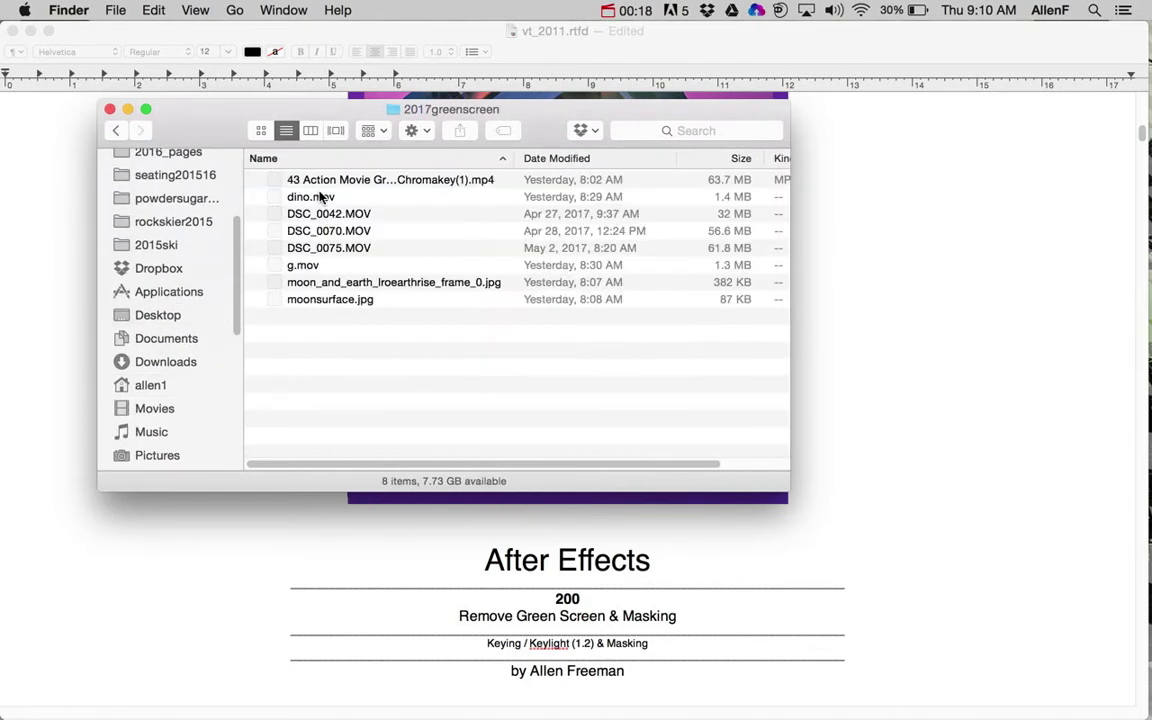
click(262, 133)
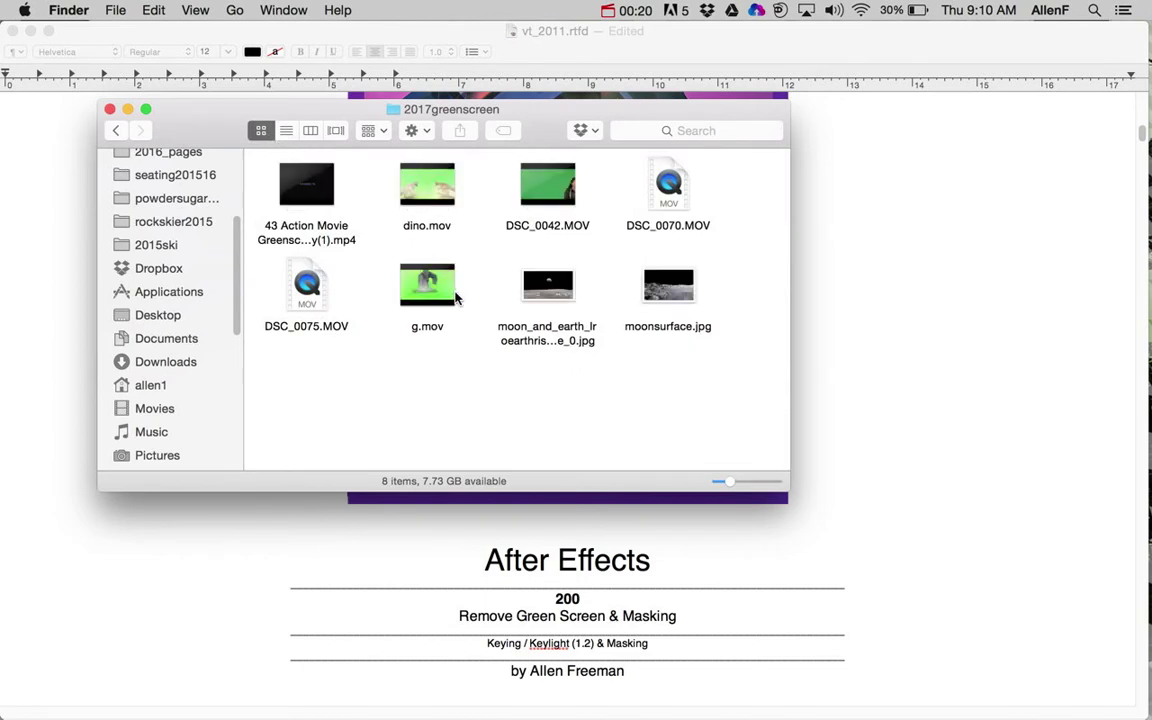
- Look over the DSC clips and Quick Look the moon-and-earth image, g.mov and dino.mov
click(292, 268)
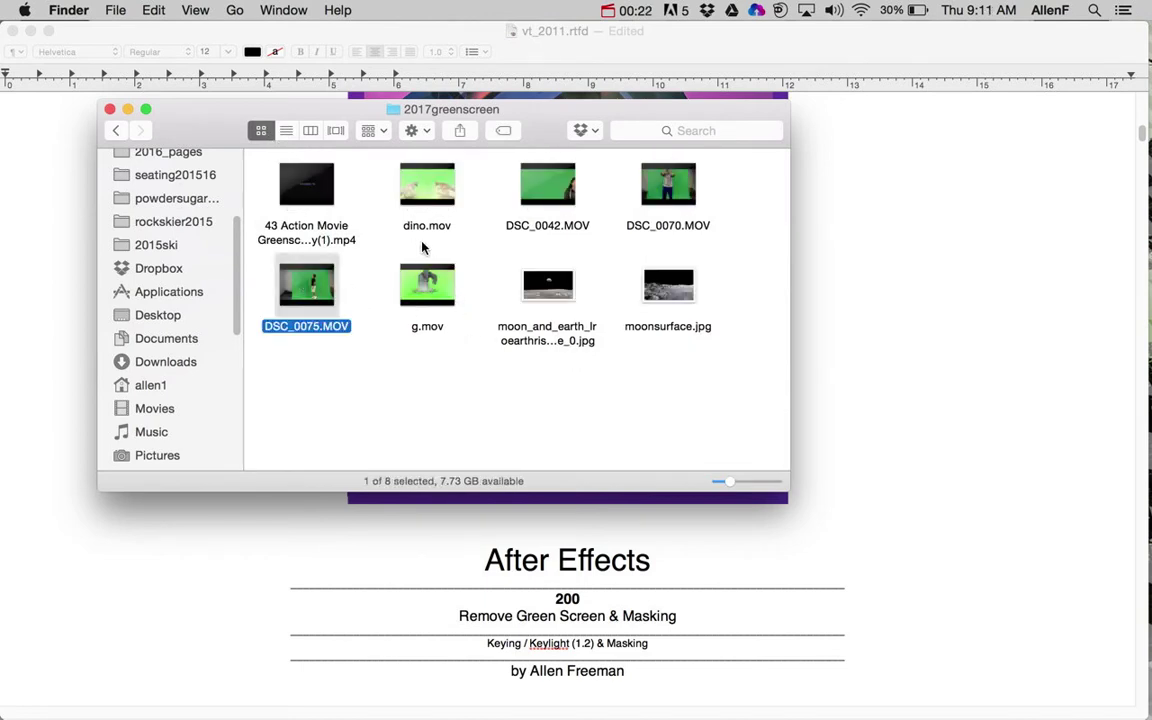
click(530, 200)
click(566, 288)
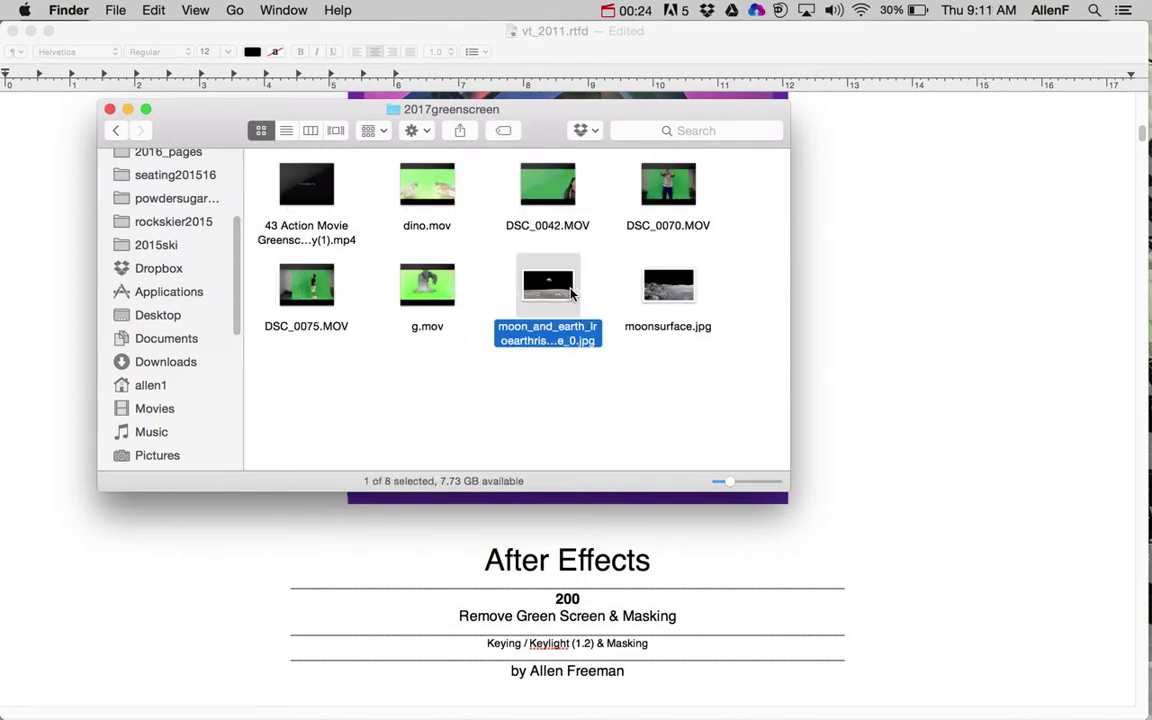
key(space)
key(space)
click(427, 287)
key(space)
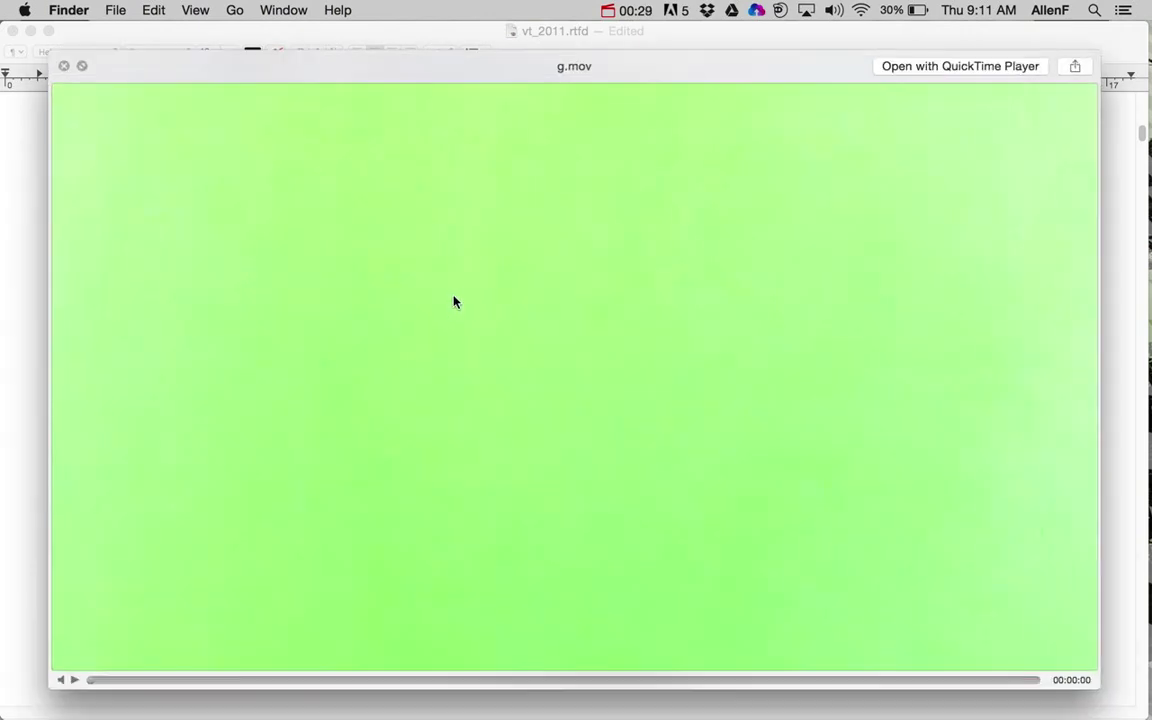
key(space)
click(440, 204)
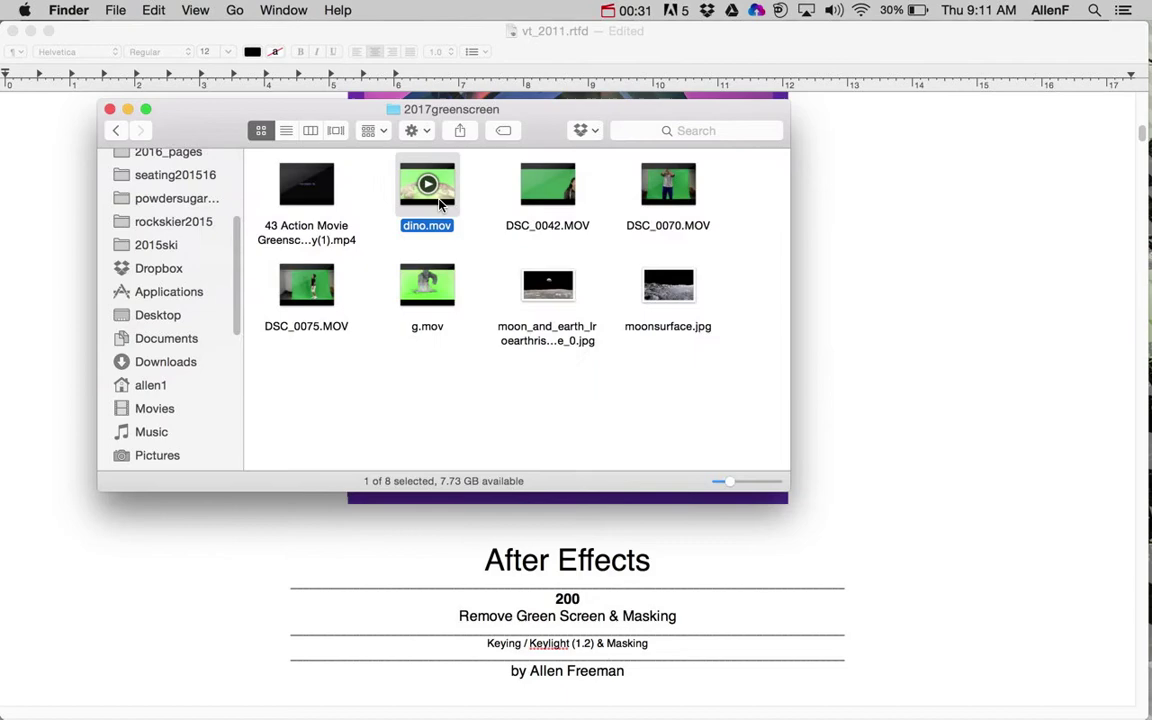
key(space)
key(space)
mouse_move(437, 219)
- Discard the Comp 1 rectangle project without saving and start a new empty project
key(super+Tab)
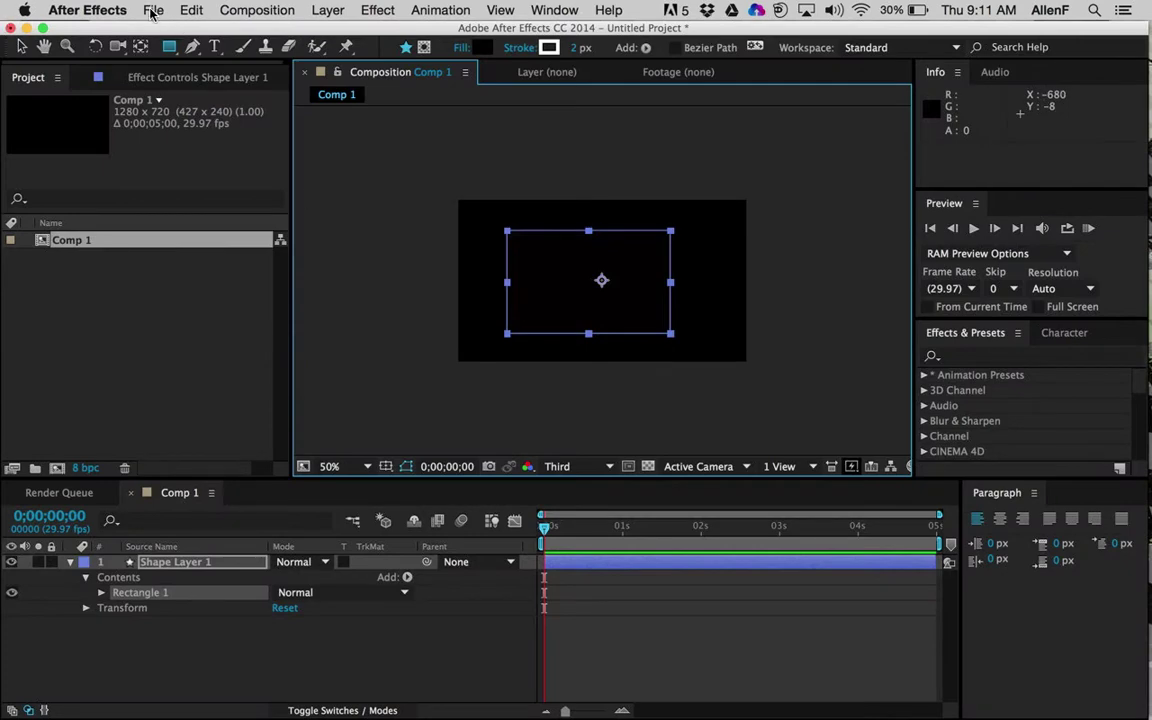
click(153, 12)
mouse_move(164, 34)
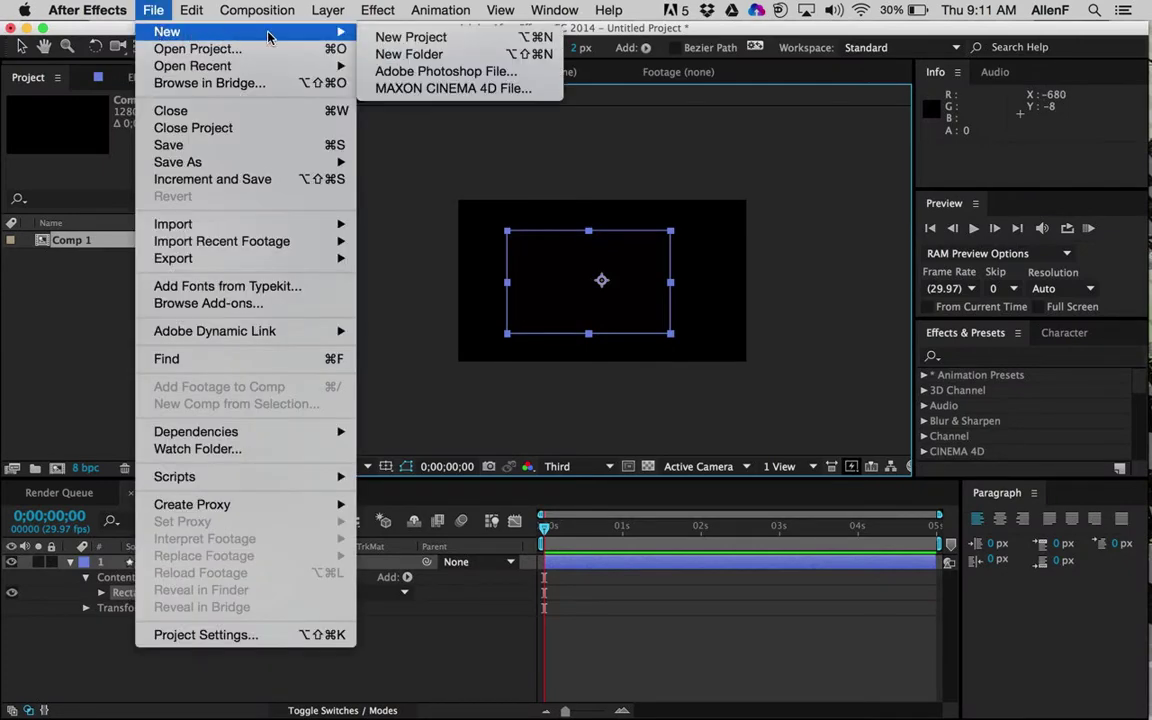
click(405, 37)
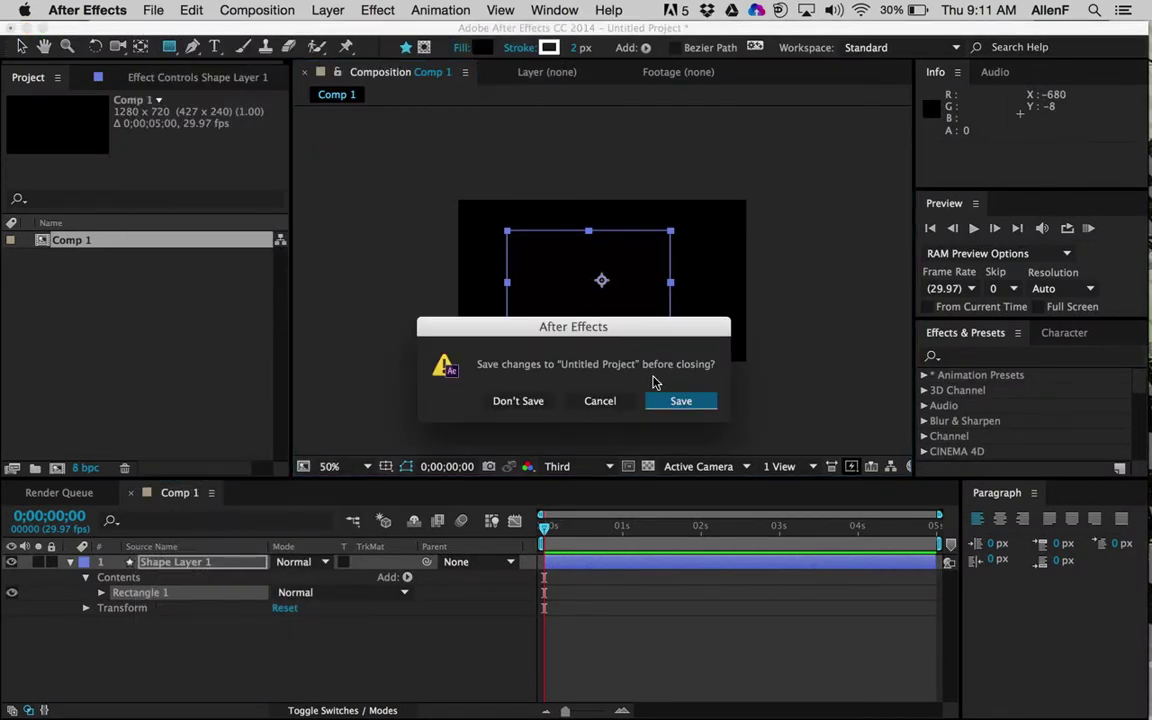
click(520, 401)
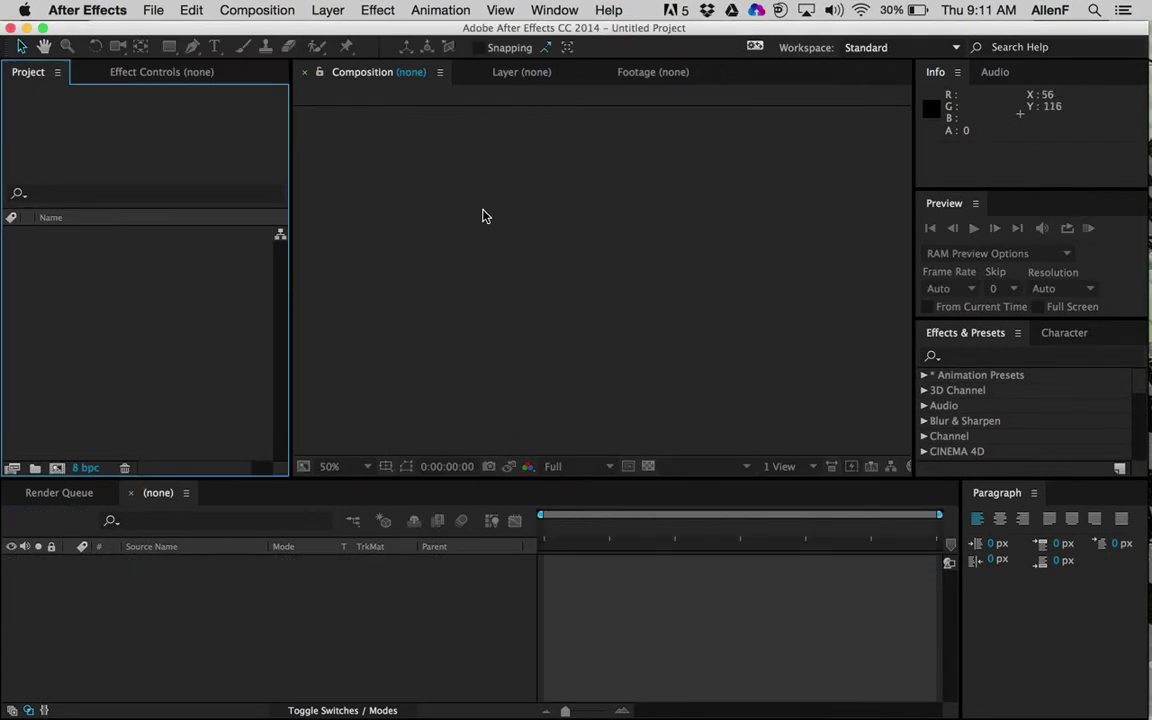
- Make the greenscreen comp: HDV/HDTV 720 29.97 preset, 1280×720, duration 0;00;10;00
click(250, 12)
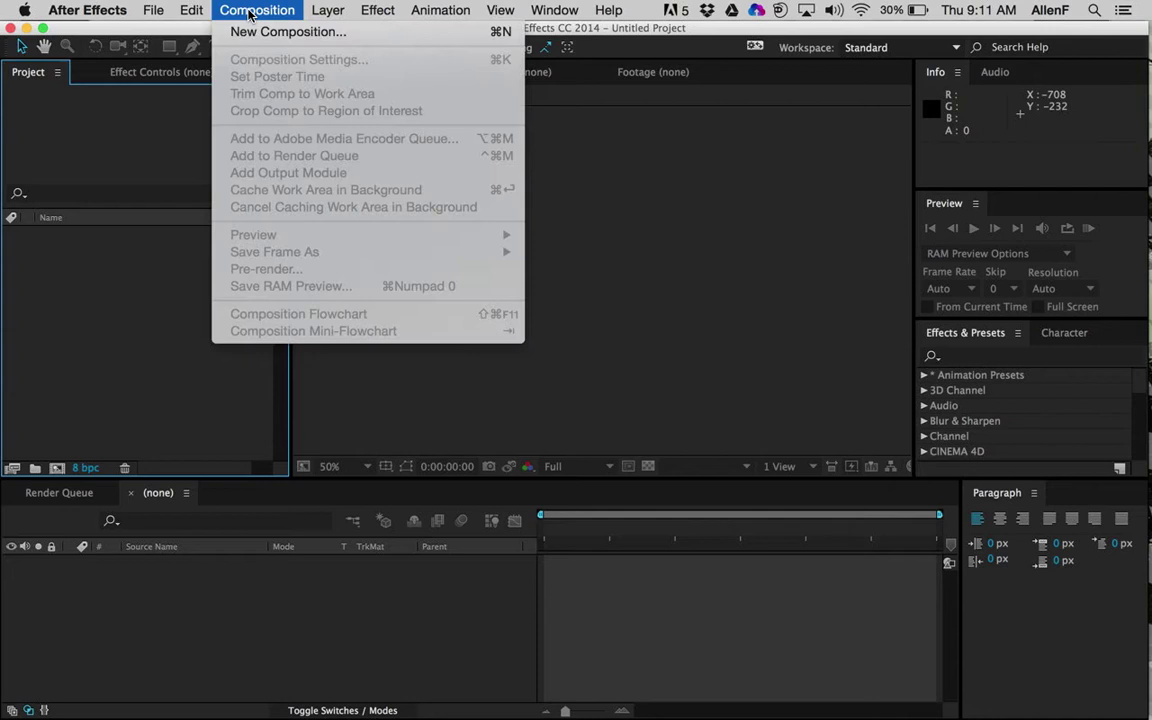
click(247, 32)
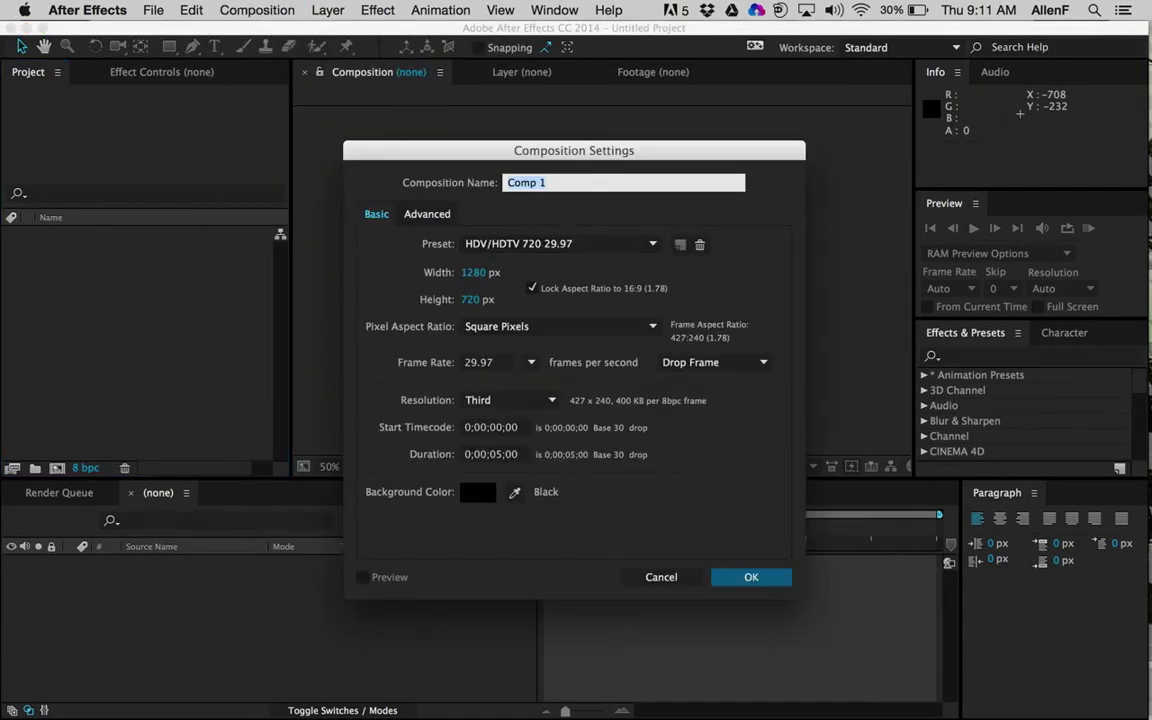
text(greenscreen)
click(530, 245)
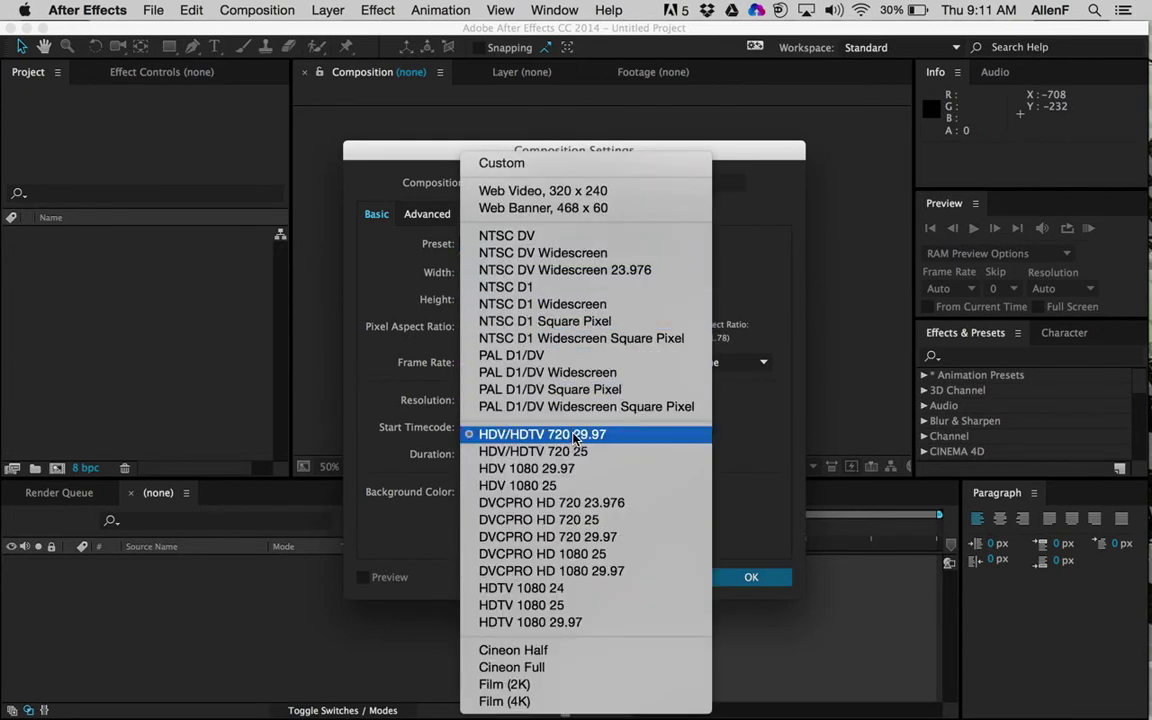
click(618, 437)
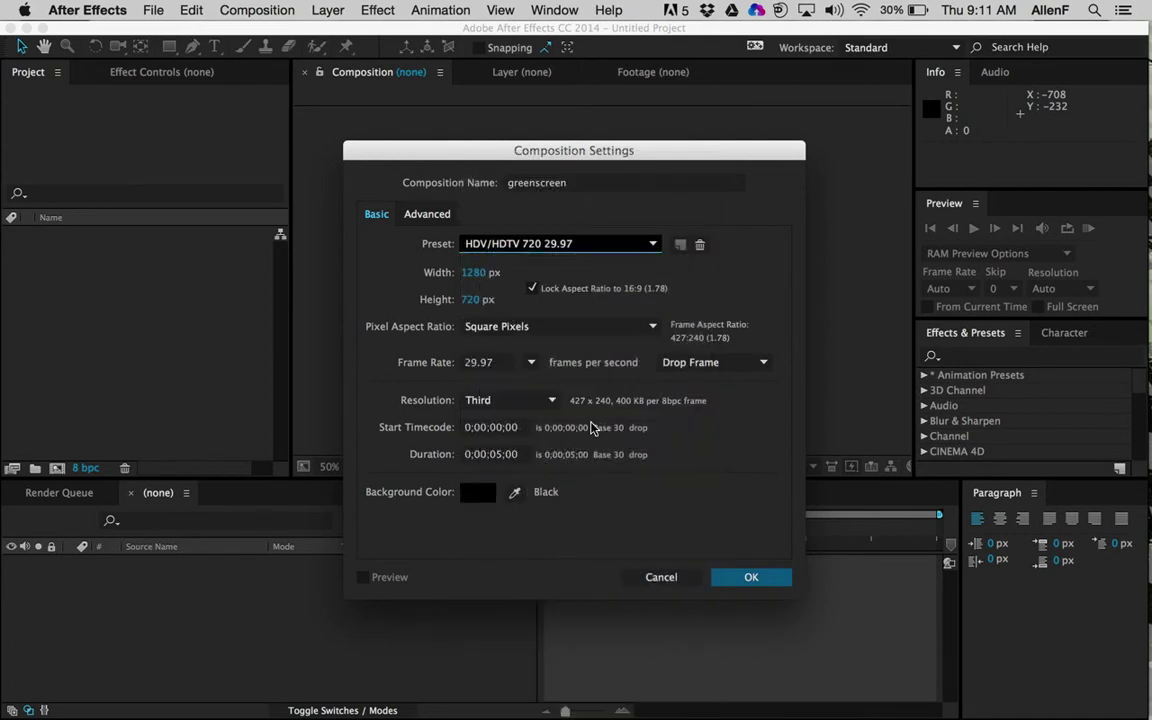
click(495, 455)
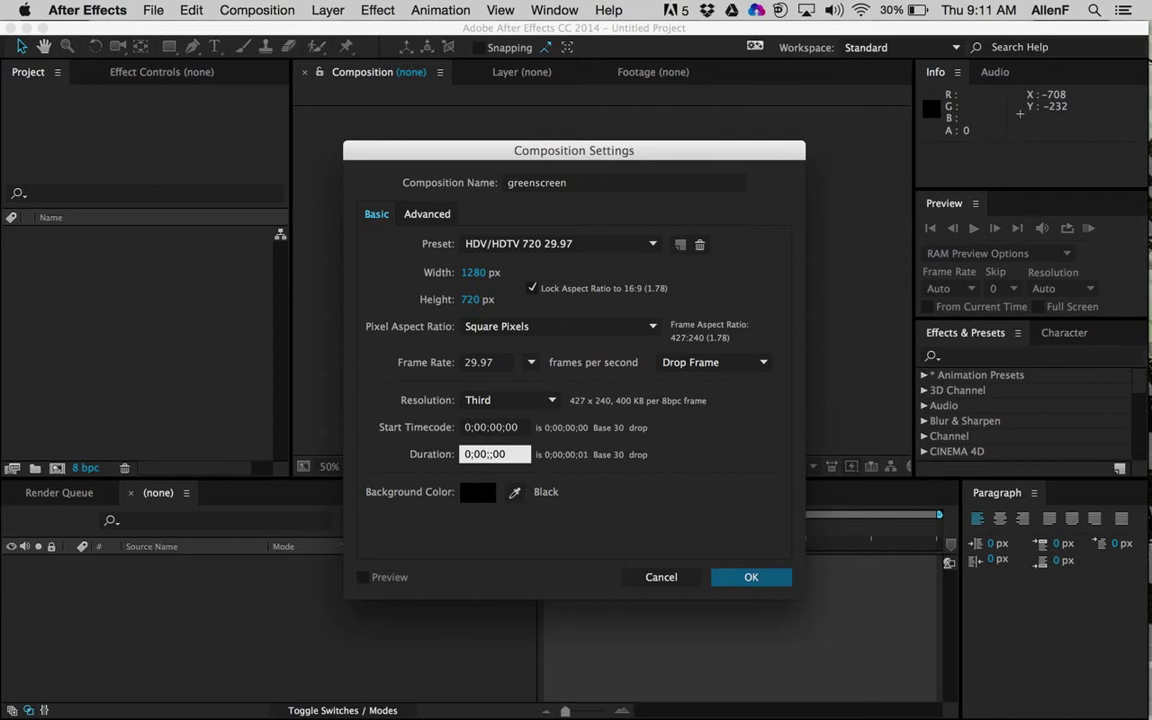
text(10)
click(752, 579)
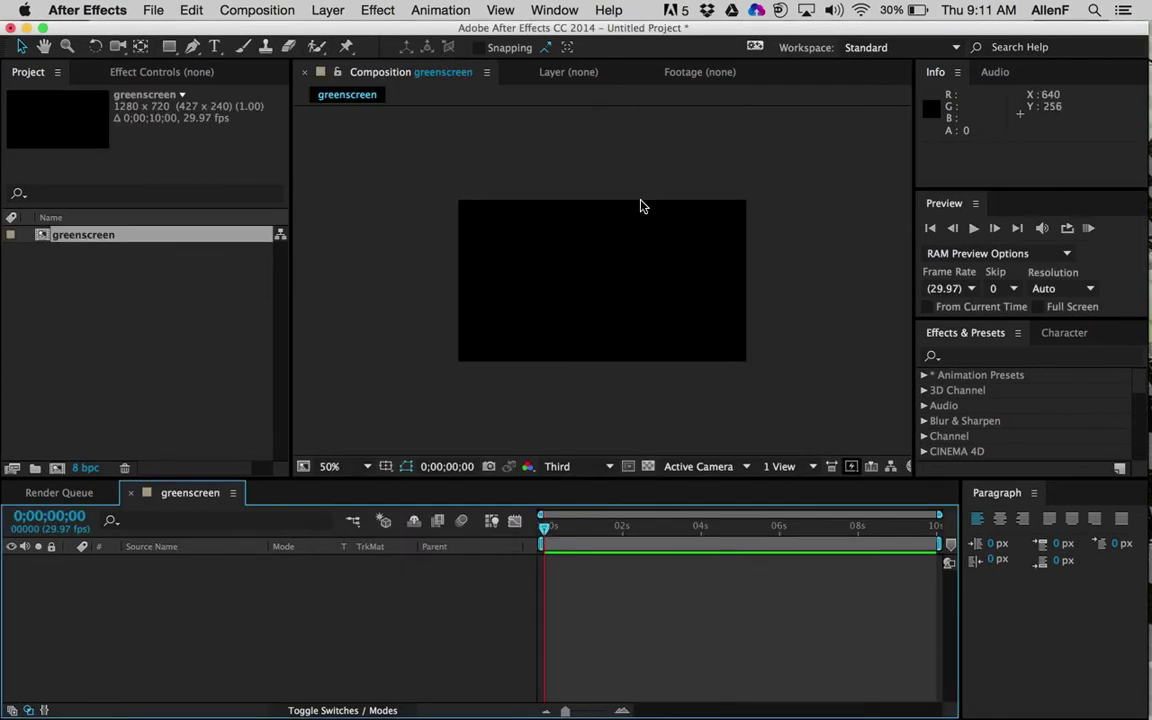
- Open the Import File dialog on Desktop > 2017greenscreen in icon view
click(153, 11)
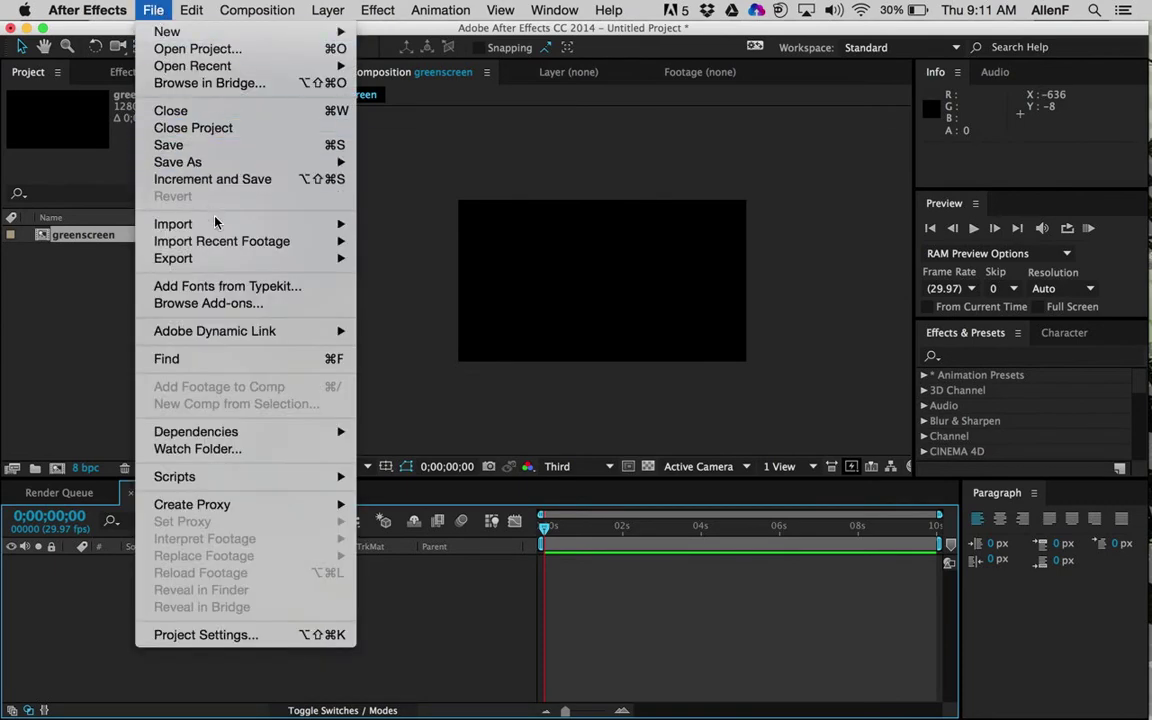
mouse_move(300, 224)
click(398, 229)
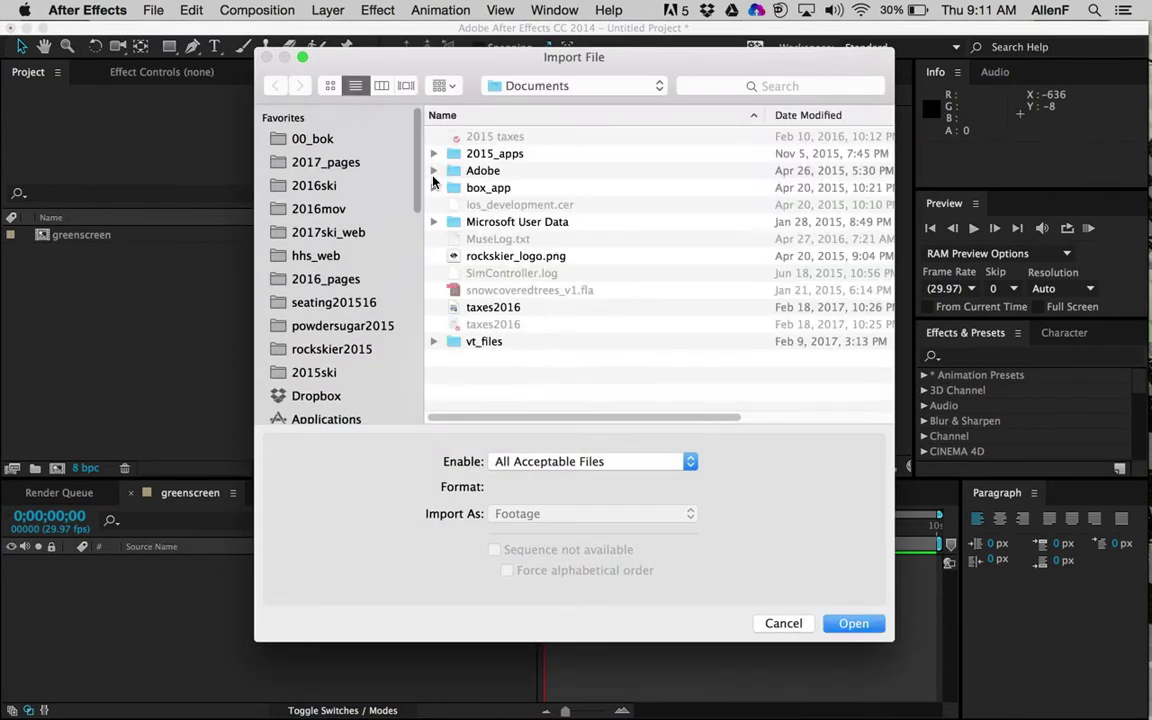
scroll(317, 391, down, 5)
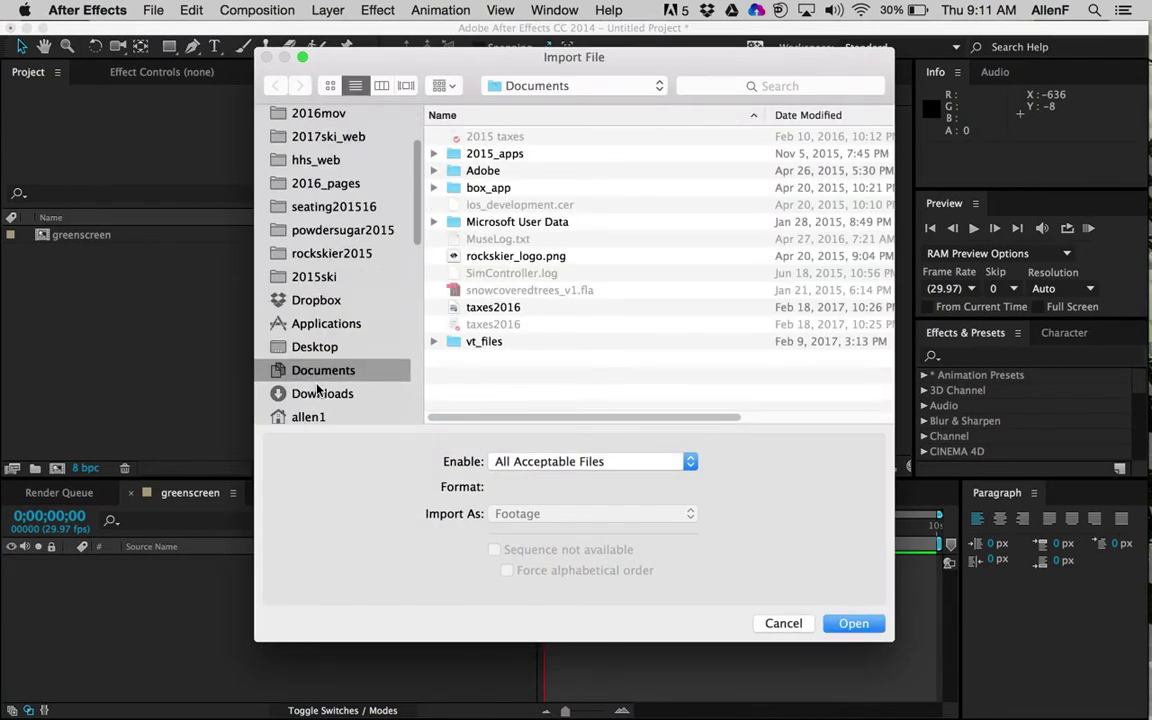
click(312, 326)
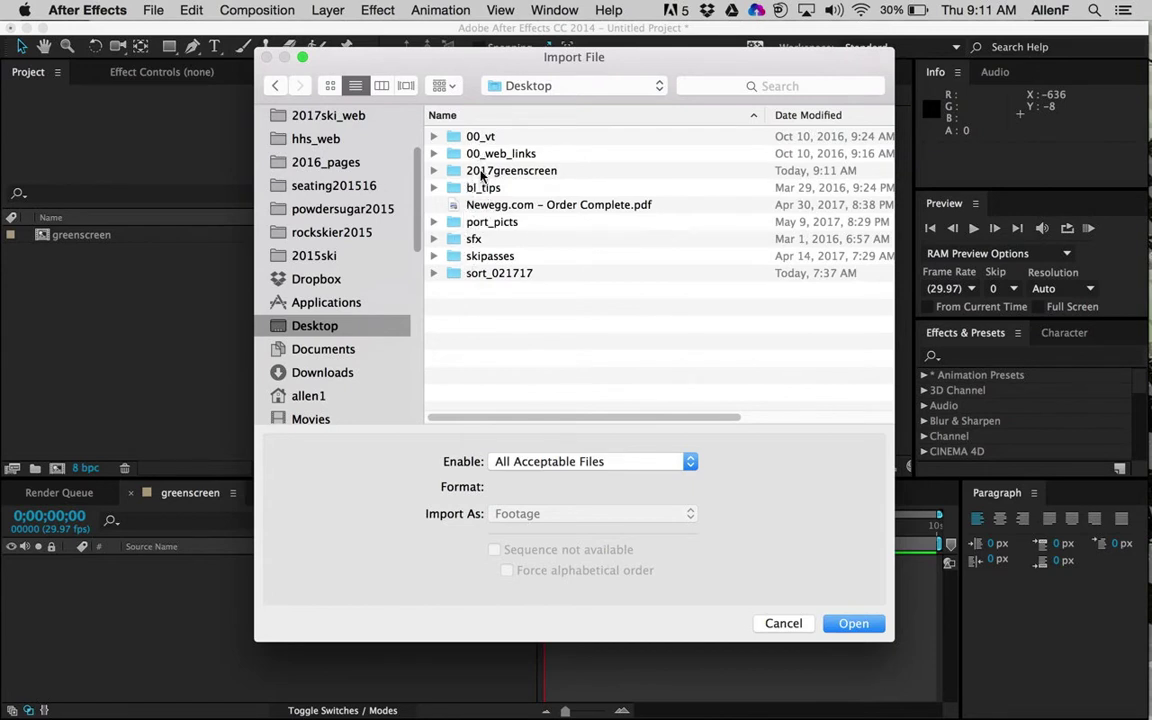
double_click(481, 172)
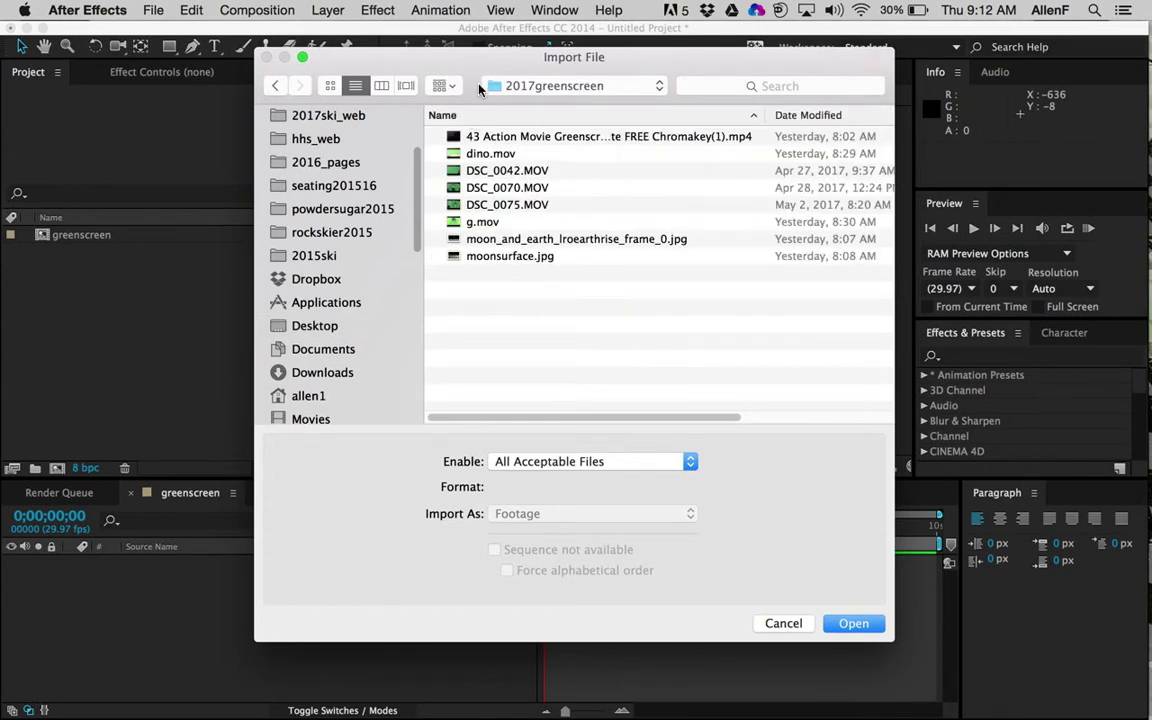
click(331, 86)
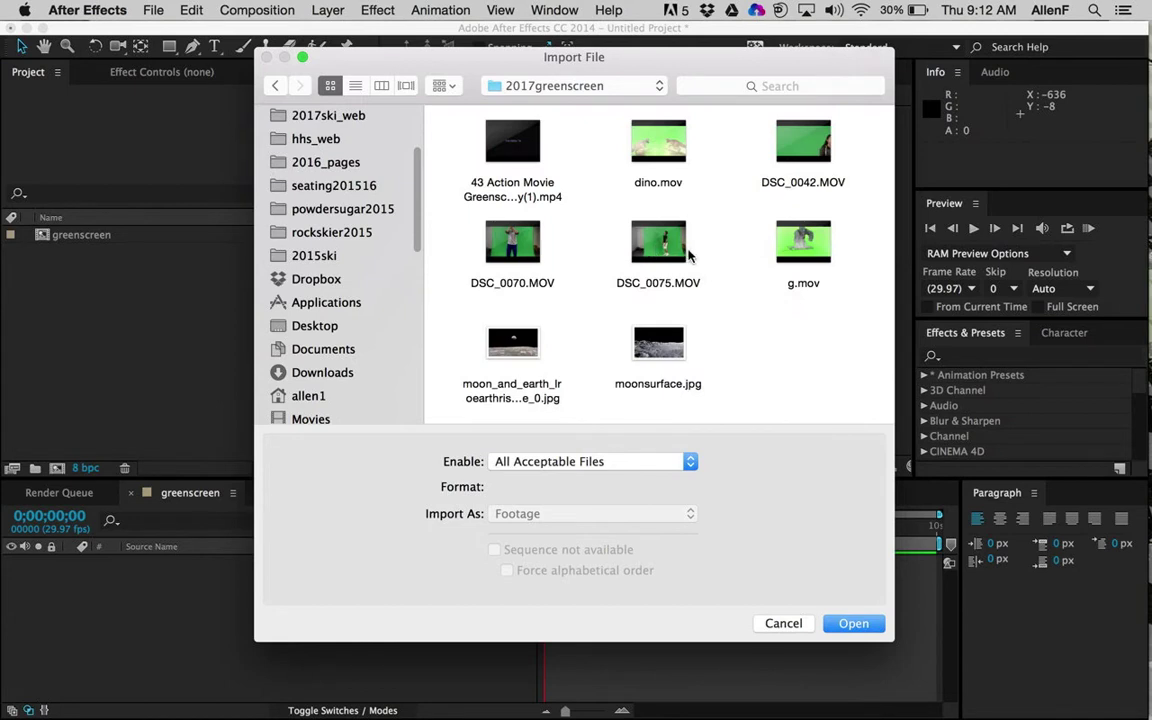
- Select DSC_0075.MOV, the moon-and-earth image, g.mov and DSC_0042.MOV together
click(656, 236)
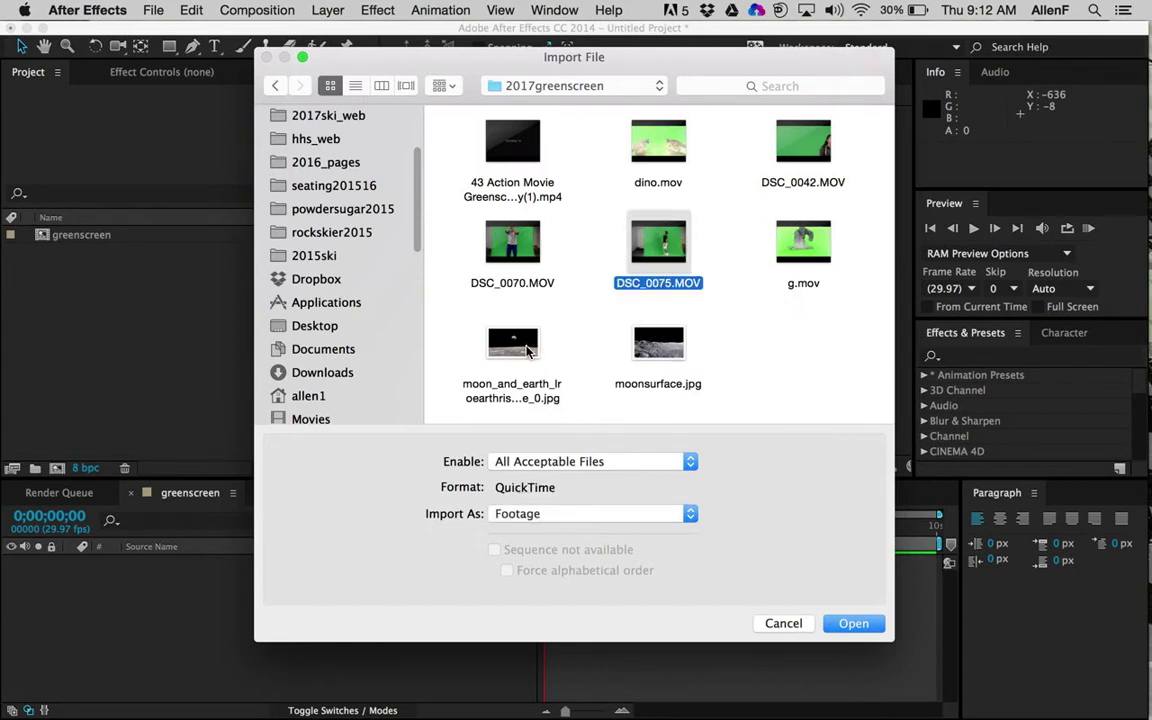
super+click(529, 351)
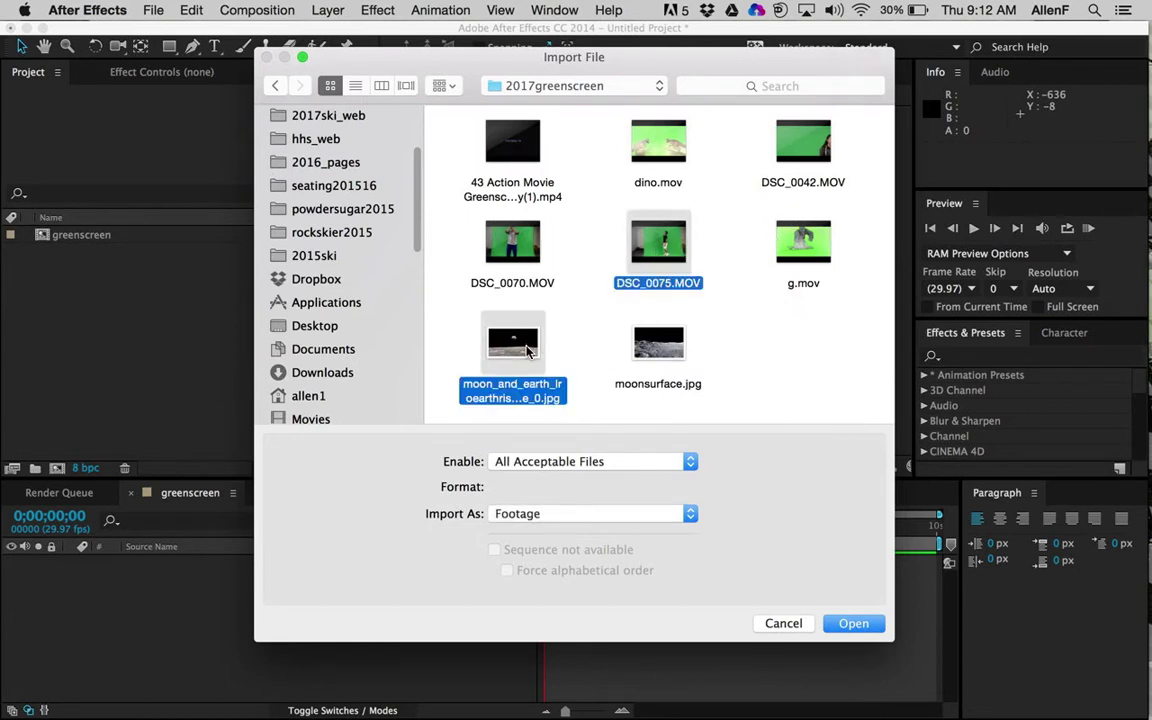
super+click(824, 250)
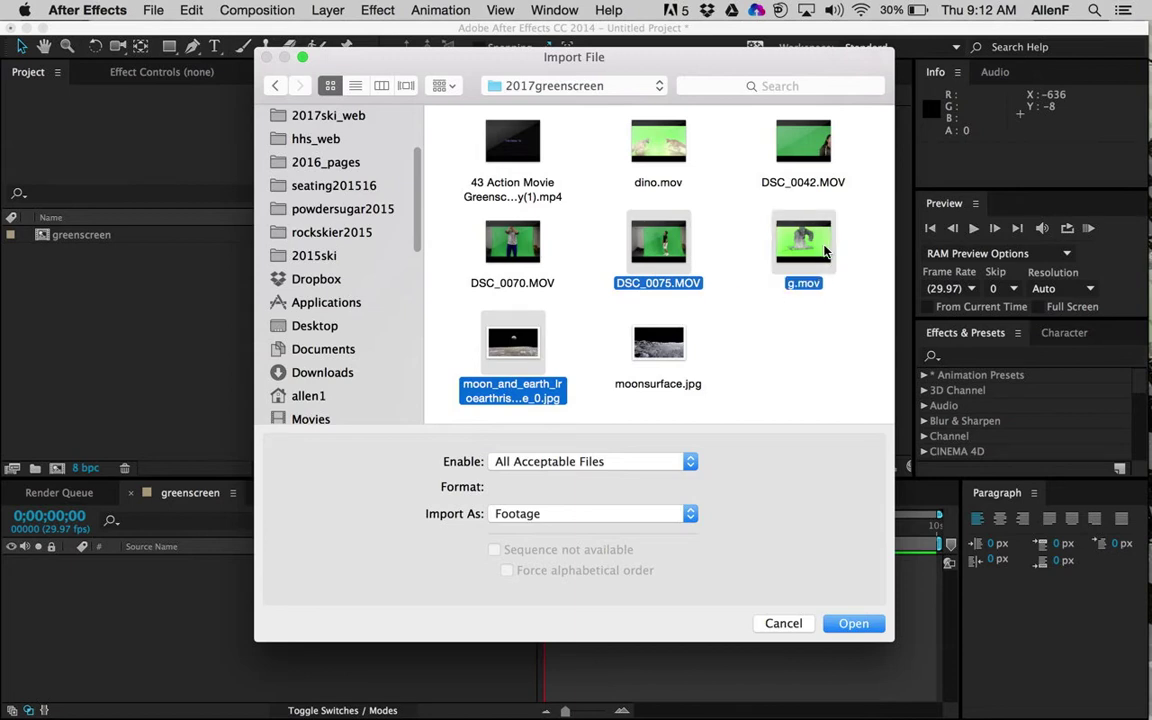
super+click(785, 160)
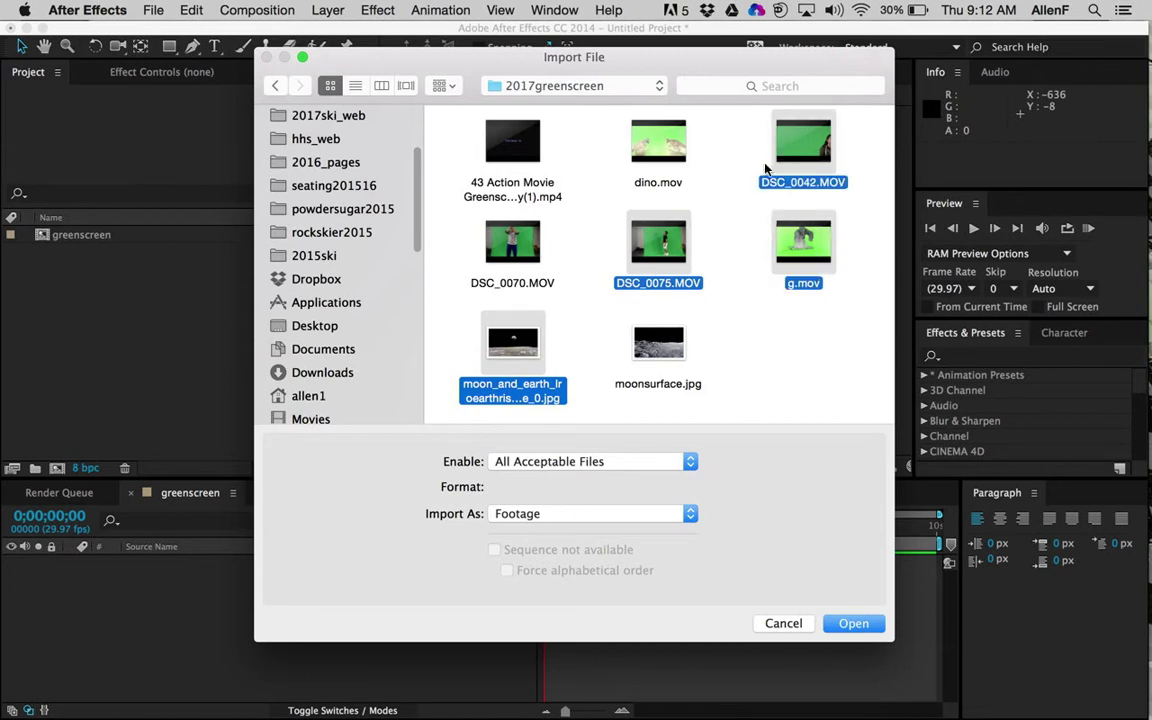
- Import the four chosen files into the project and select the moon-and-earth image
click(851, 623)
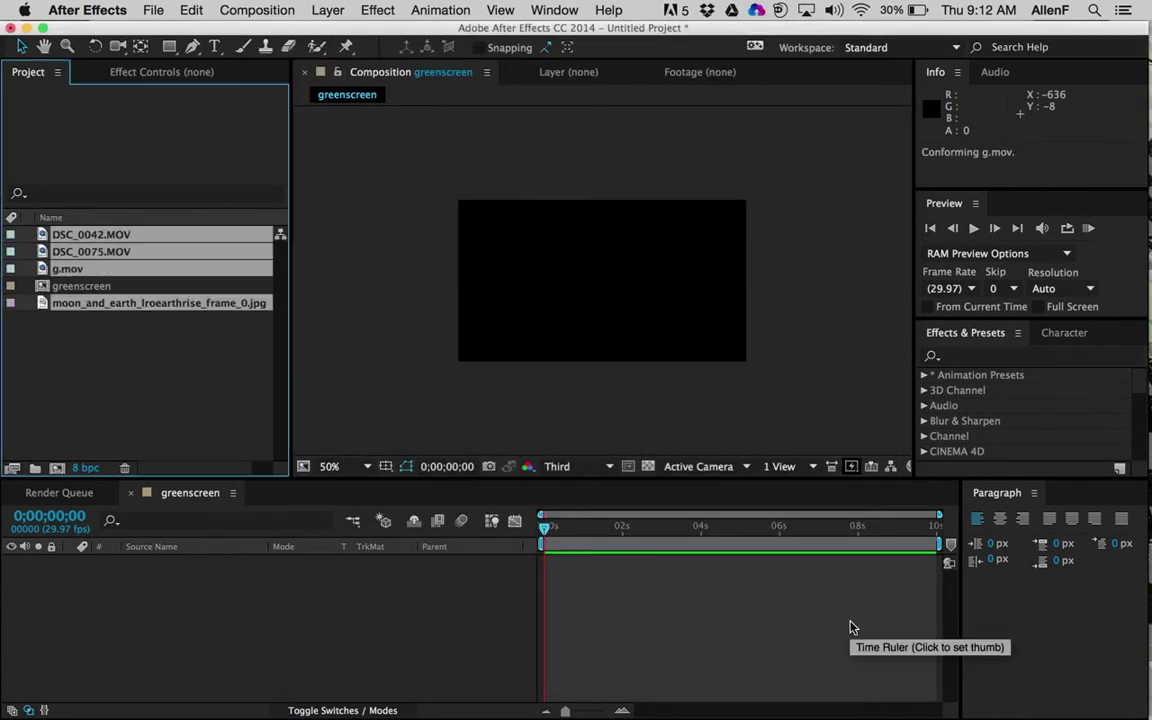
click(138, 362)
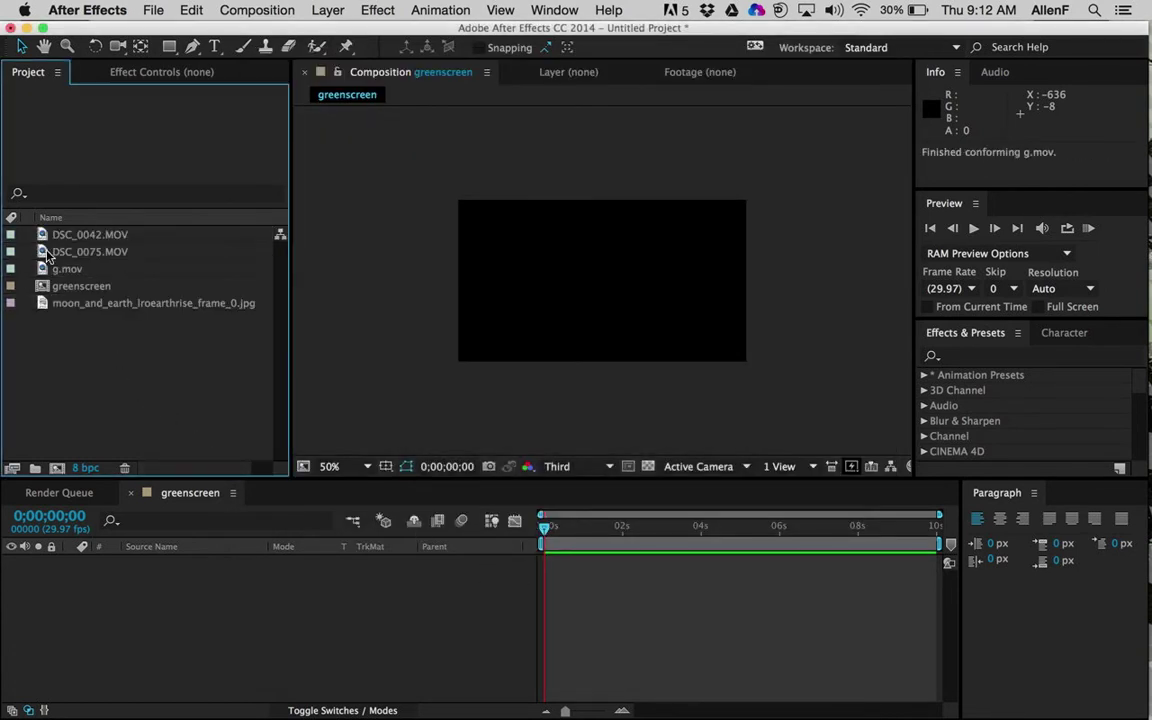
click(77, 305)
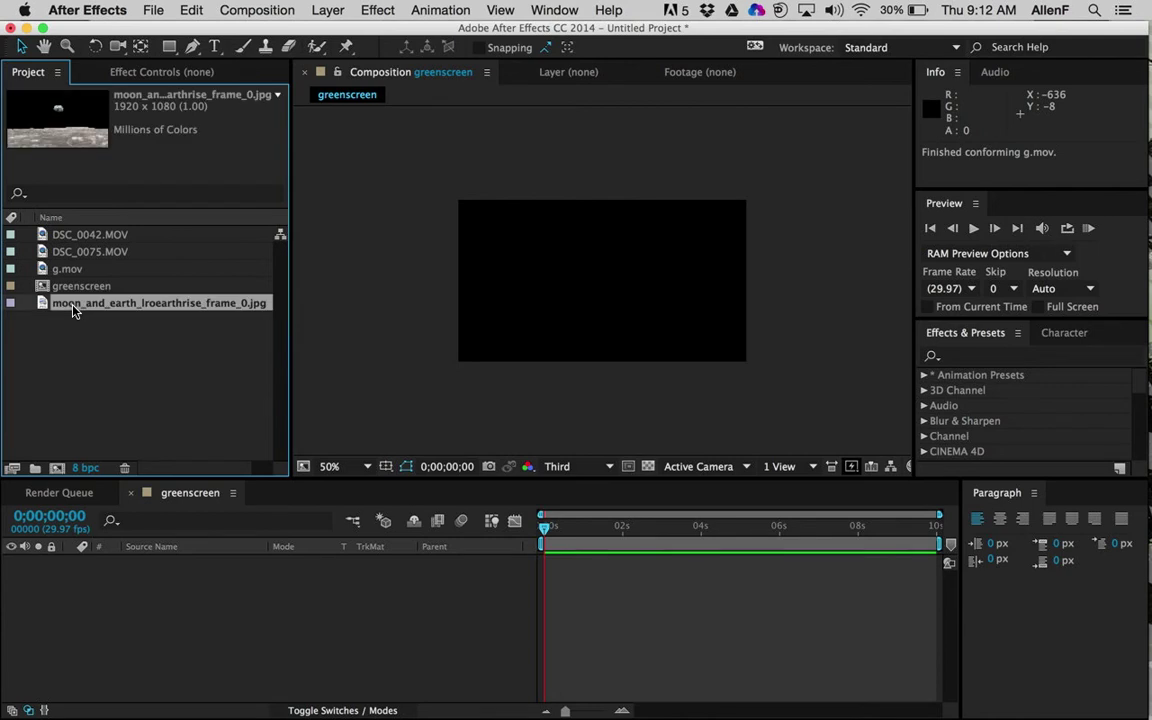
- Place the moon-and-earth image in greenscreen and scale it to 70%
drag(99, 321, 607, 295)
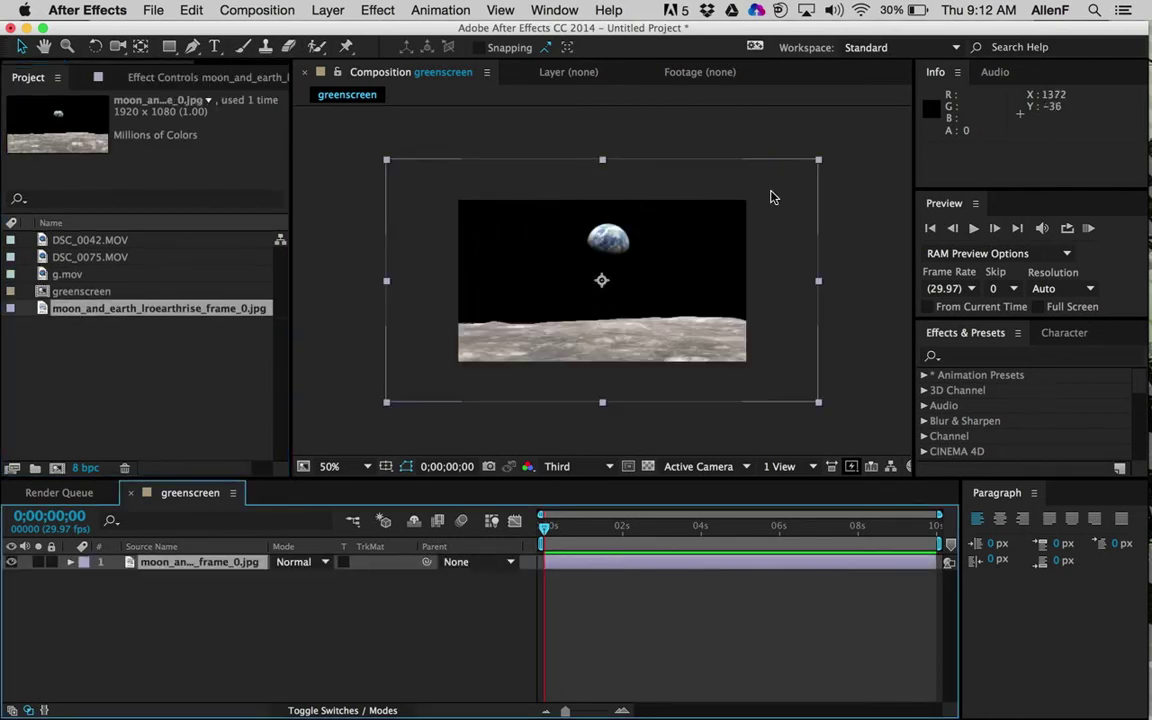
drag(819, 162, 755, 196)
scroll(671, 260, up, 1)
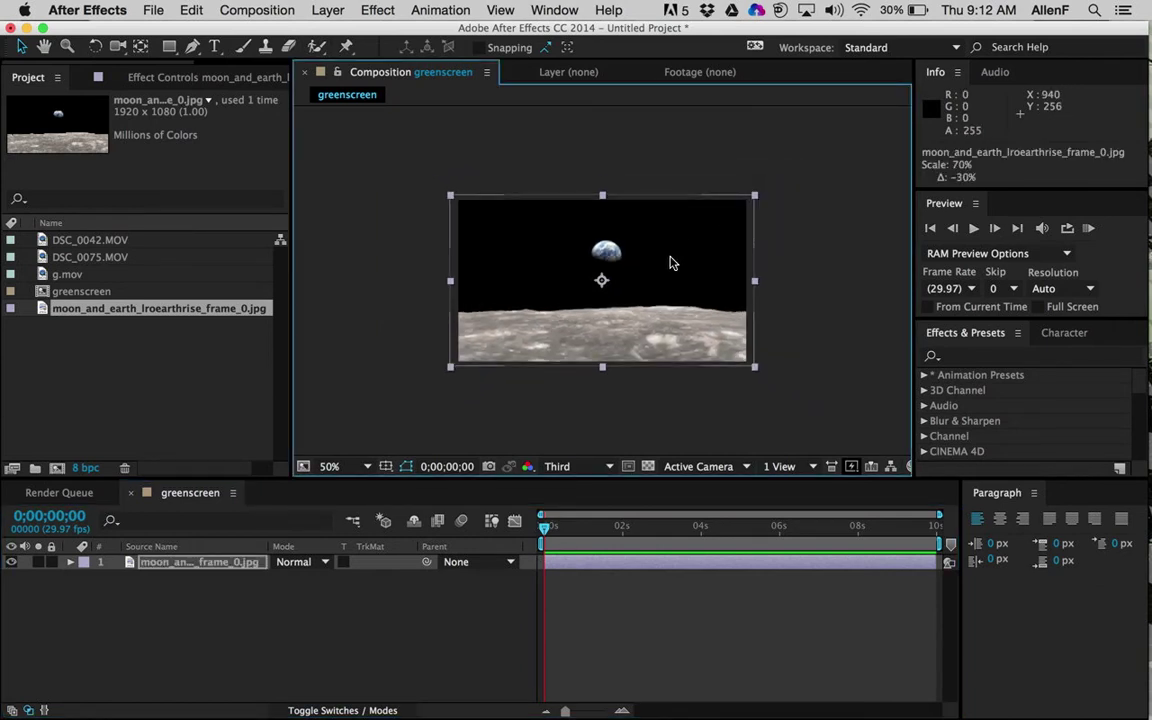
scroll(671, 260, down, 7)
scroll(671, 260, up, 7)
scroll(671, 261, up, 1)
scroll(670, 257, down, 2)
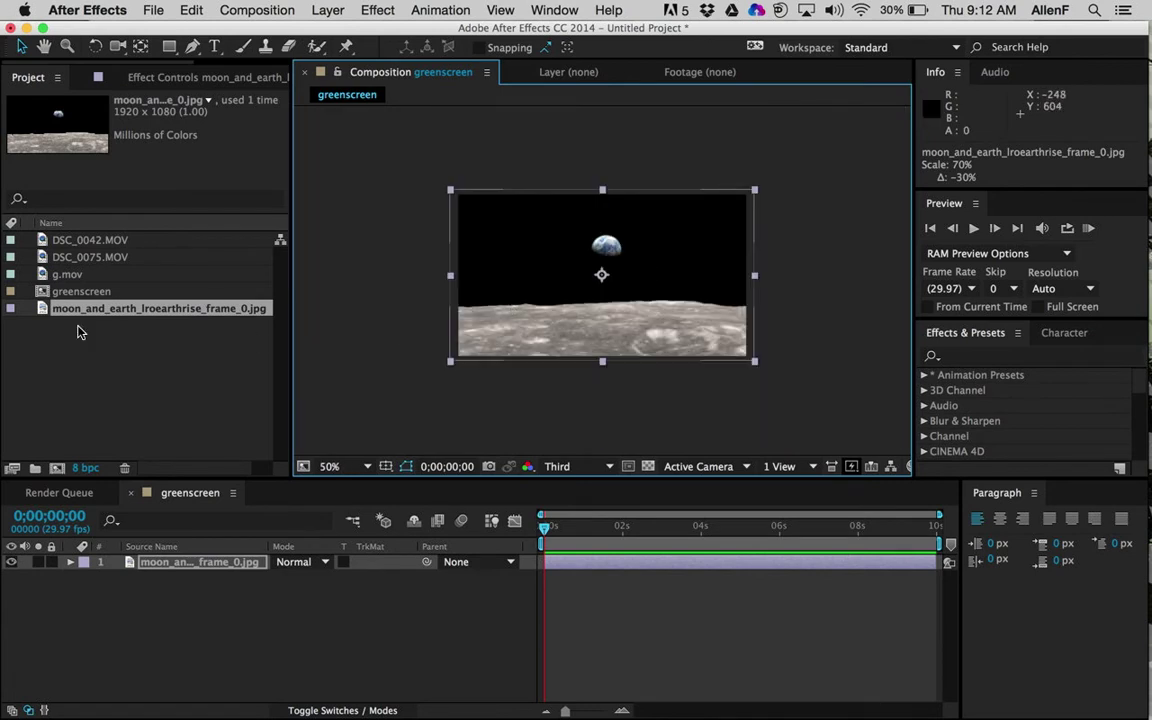
click(62, 274)
- Drop DSC_0075.MOV into greenscreen over the moon layer and scale it to 70%
click(62, 258)
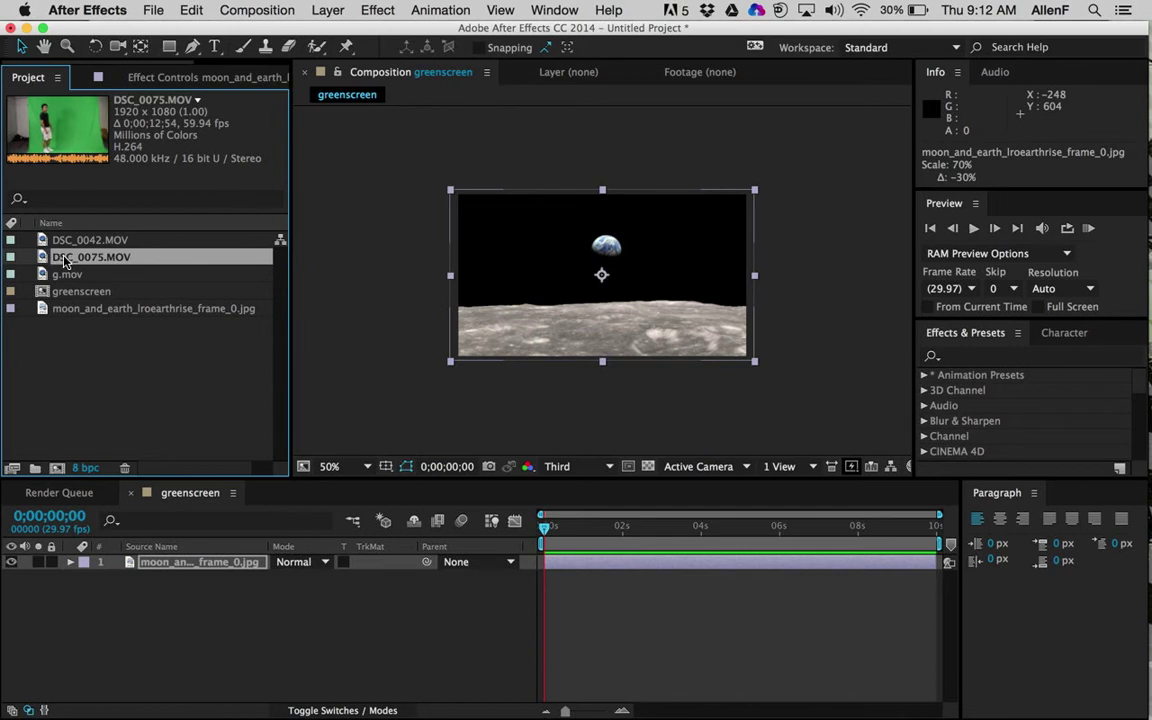
drag(64, 261, 609, 289)
click(804, 172)
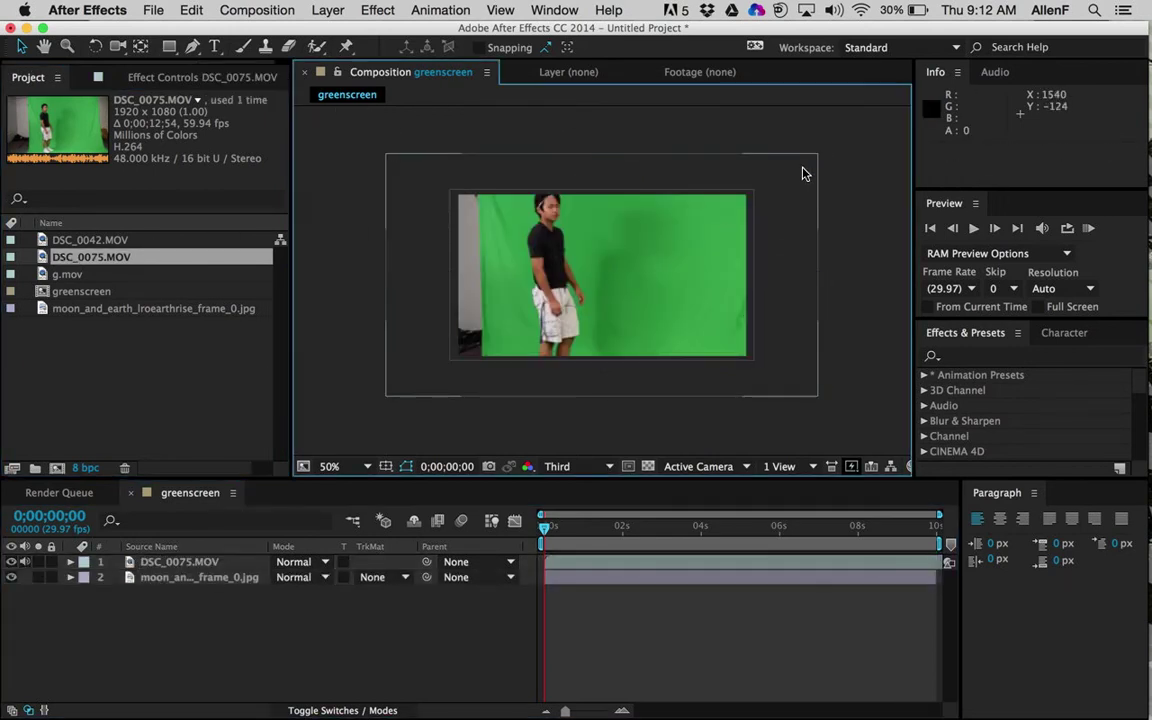
click(805, 158)
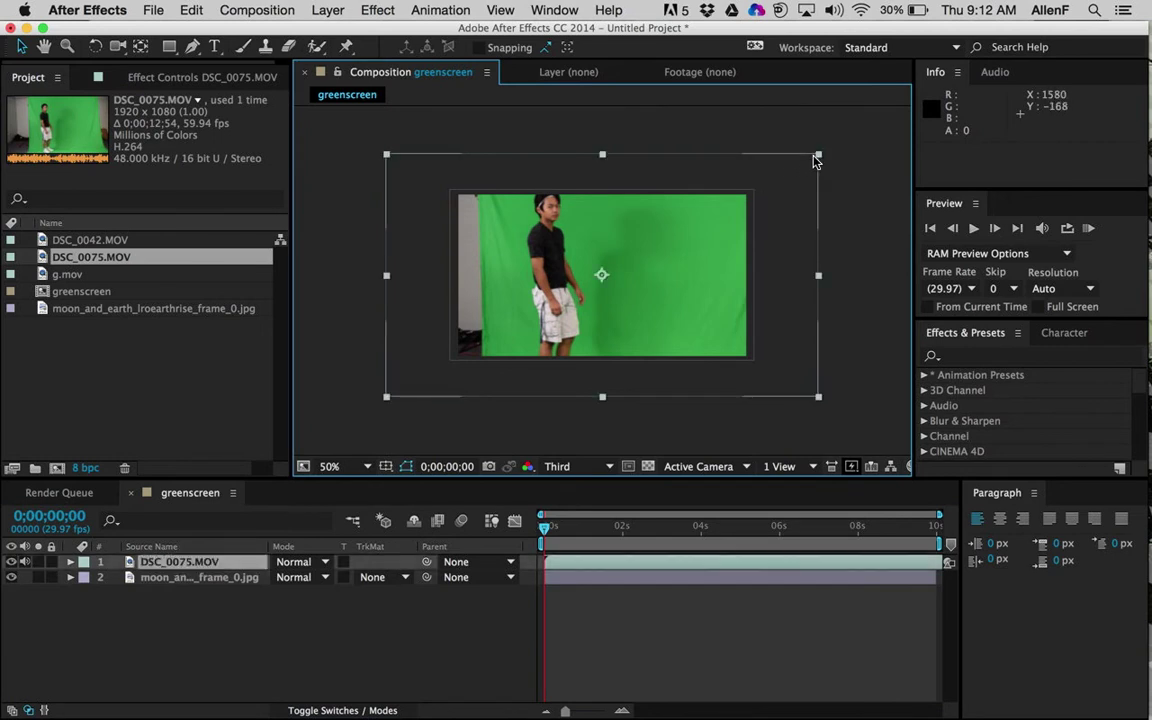
drag(818, 154, 755, 191)
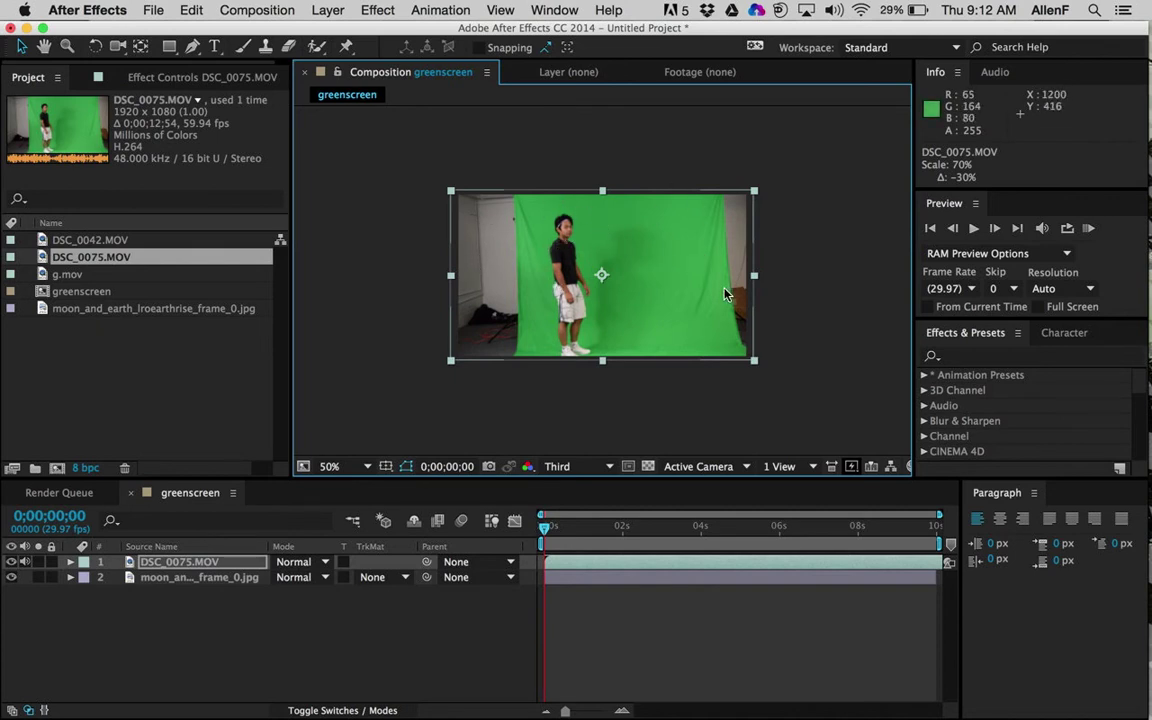
- Draw a closed four-point Pen mask on DSC_0075 around the green backdrop
click(161, 564)
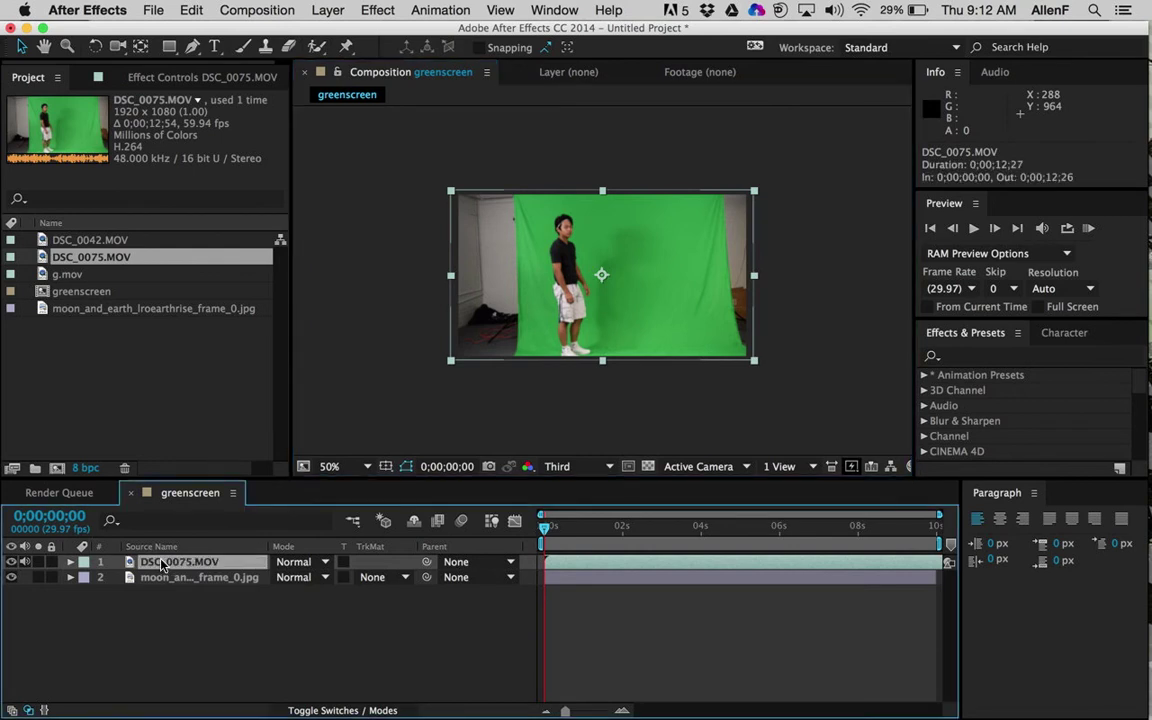
click(70, 563)
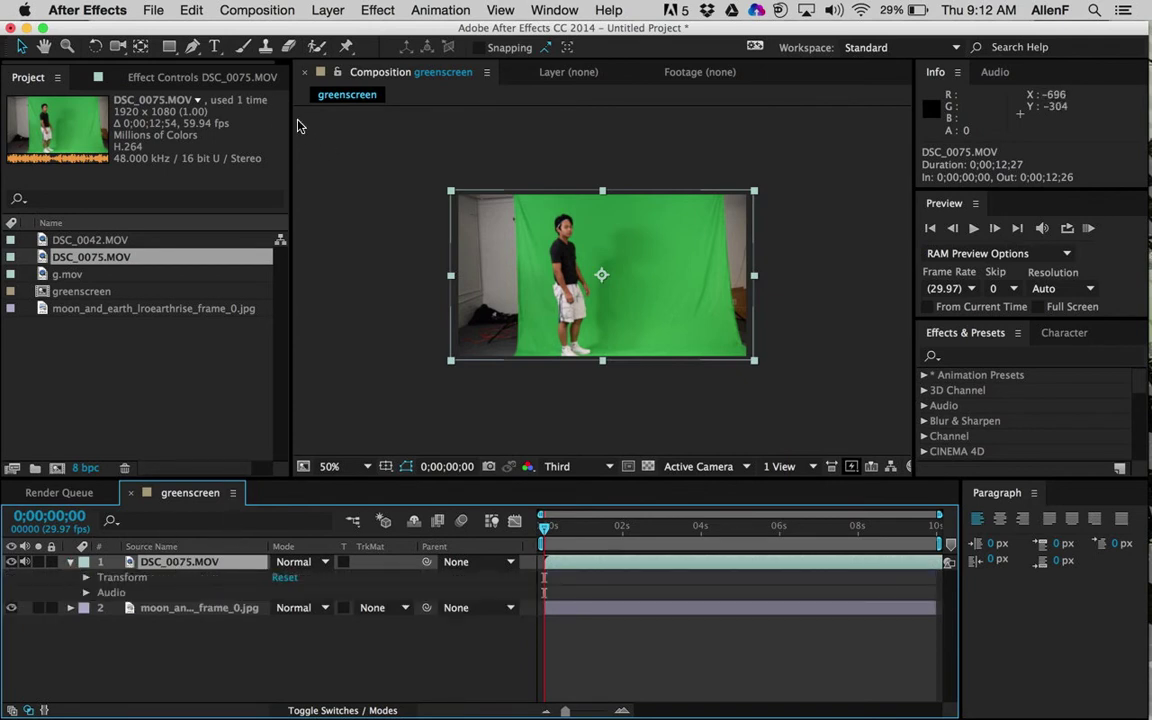
click(193, 48)
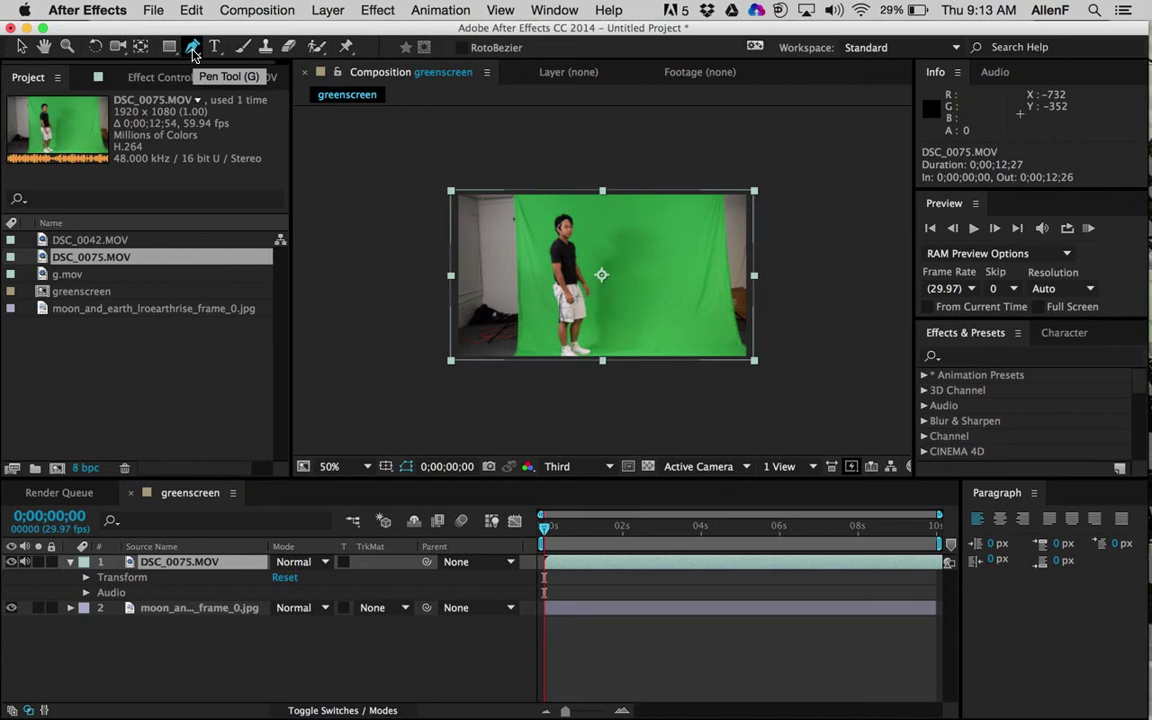
click(520, 178)
click(521, 363)
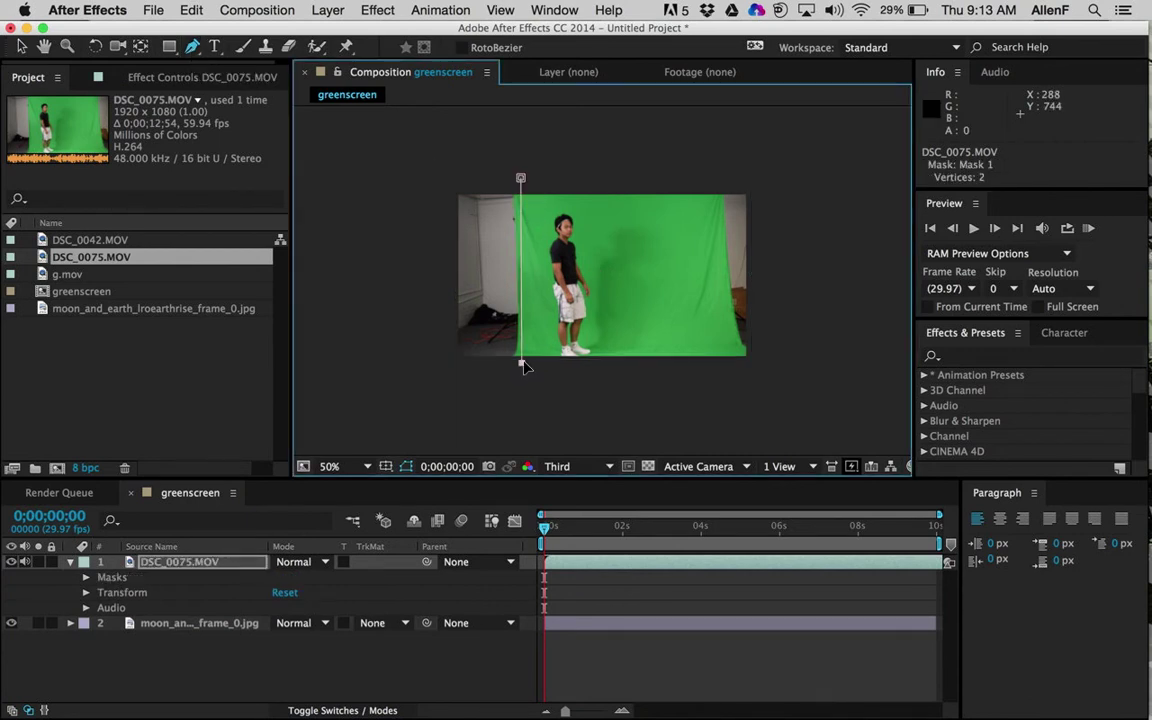
click(740, 362)
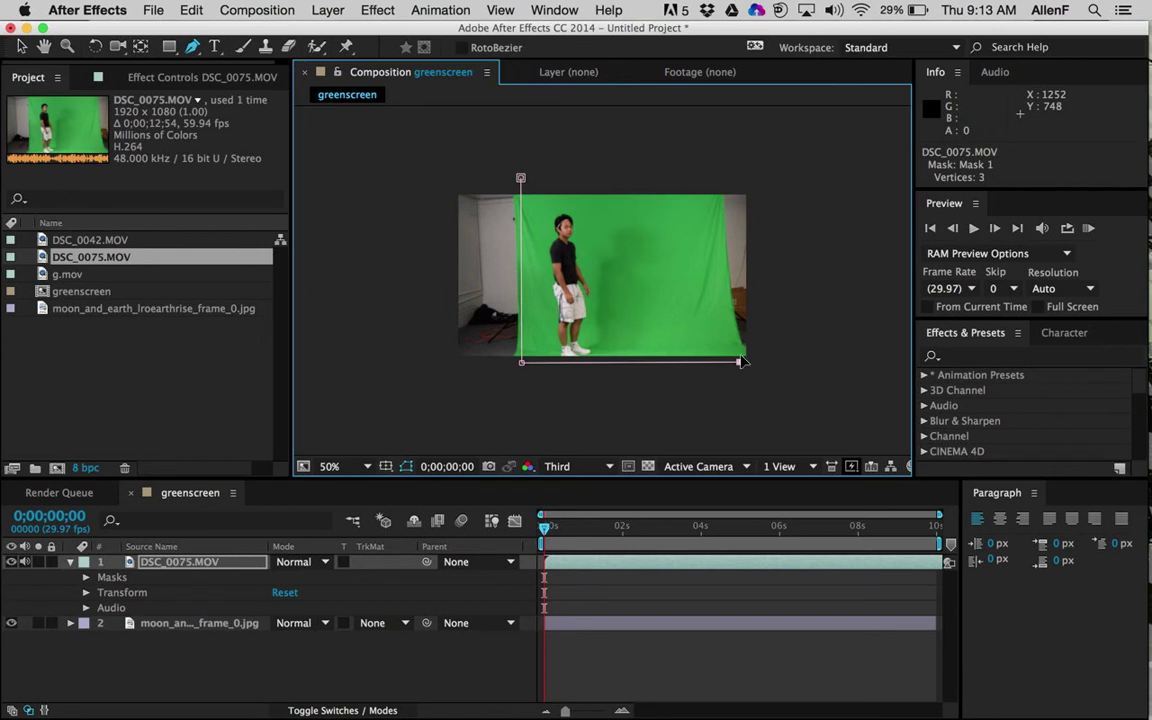
click(715, 180)
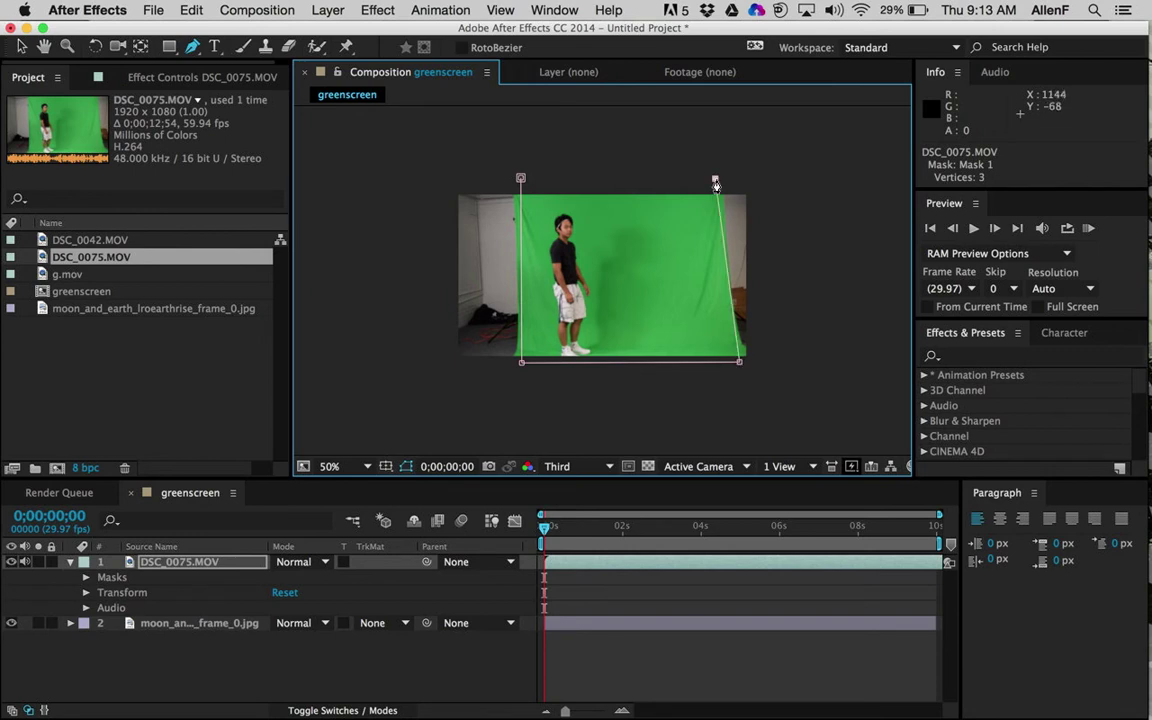
click(520, 179)
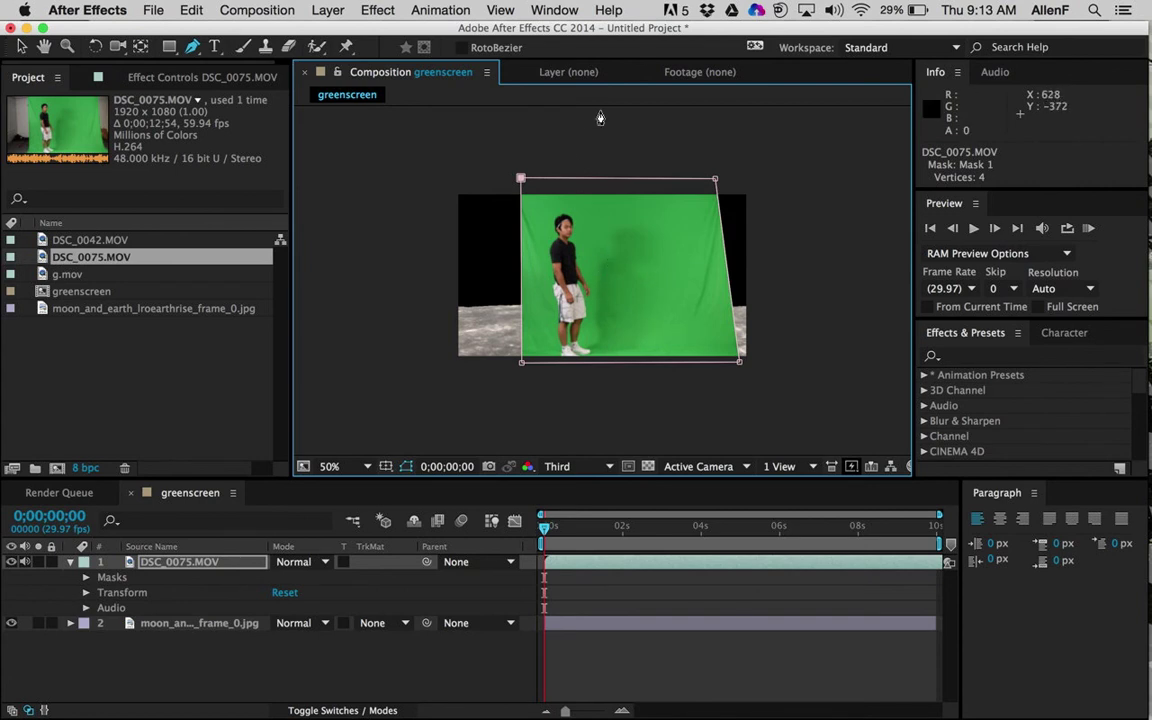
- Apply Keylight 1.2, sample the green backdrop as Screen Colour, and scrub to check
click(378, 10)
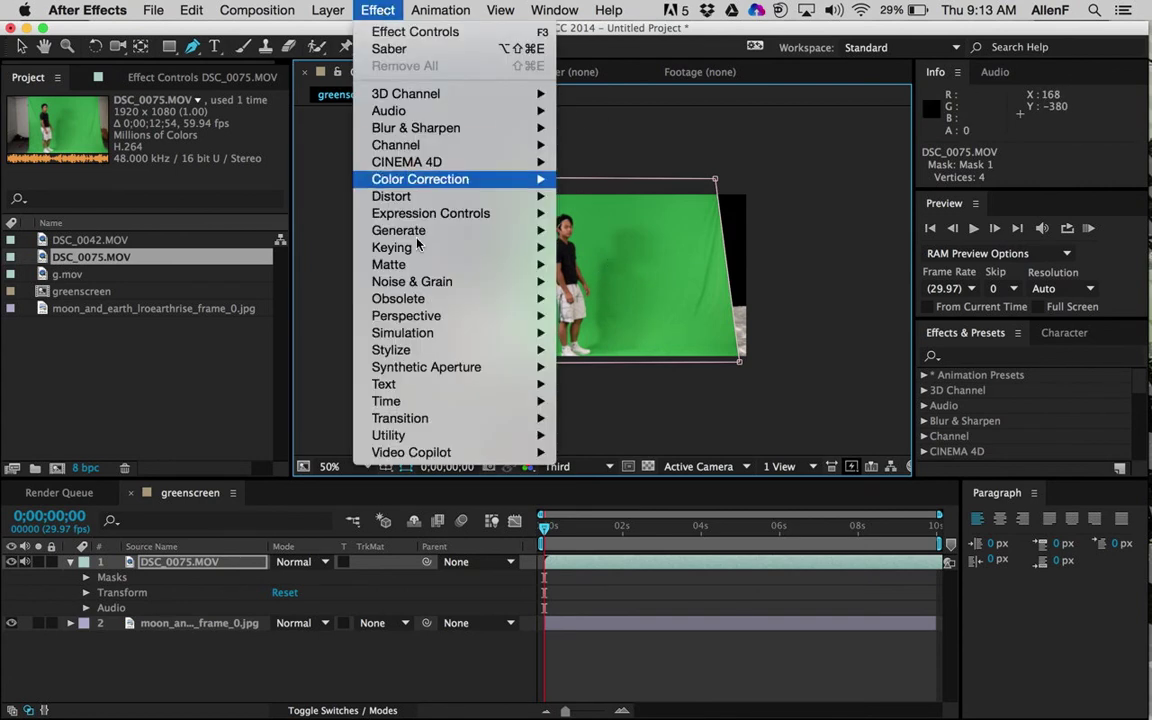
mouse_move(431, 304)
mouse_move(470, 247)
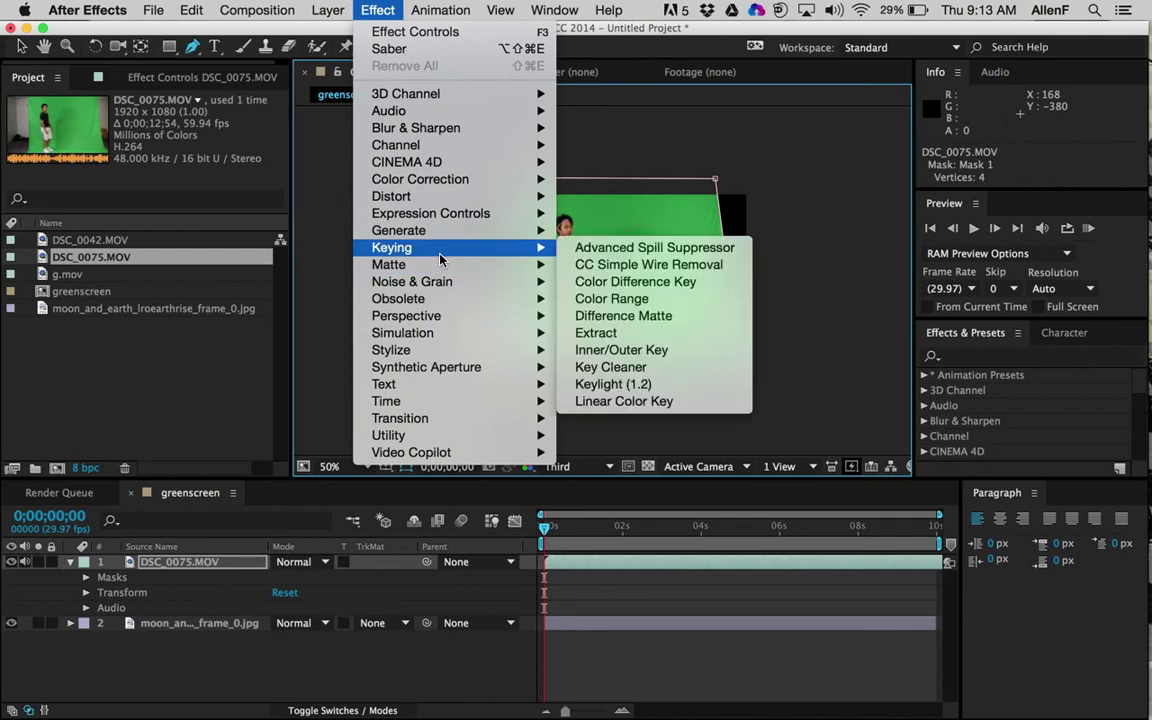
click(619, 389)
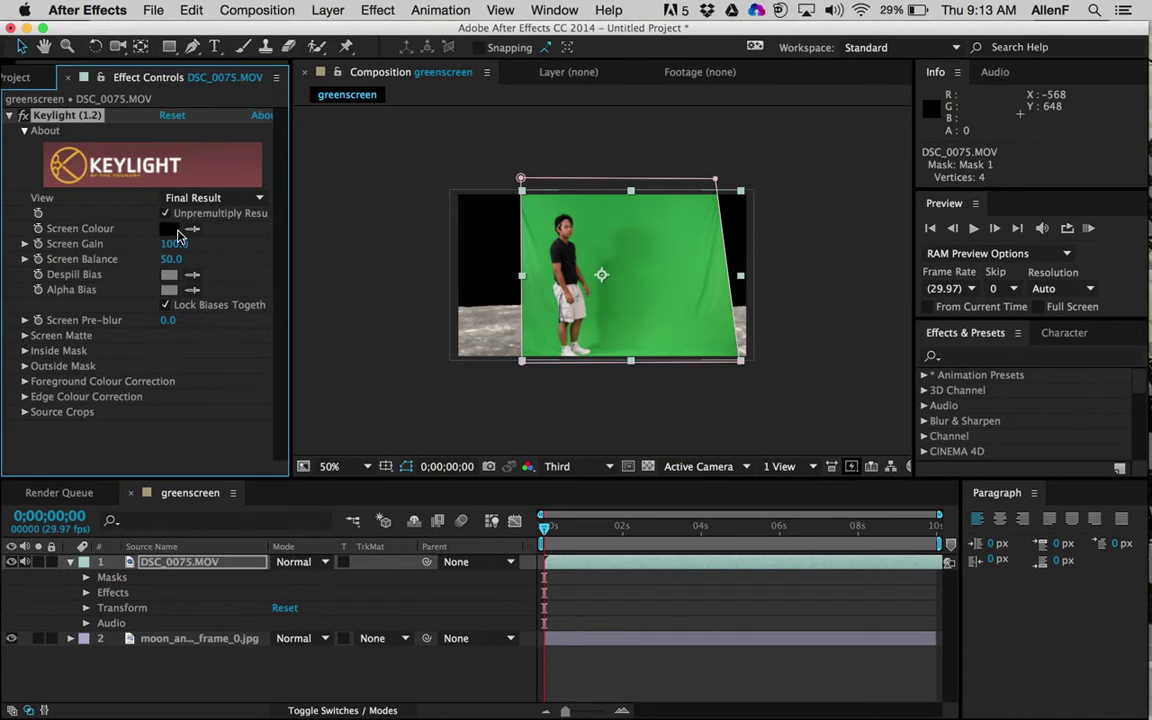
click(193, 228)
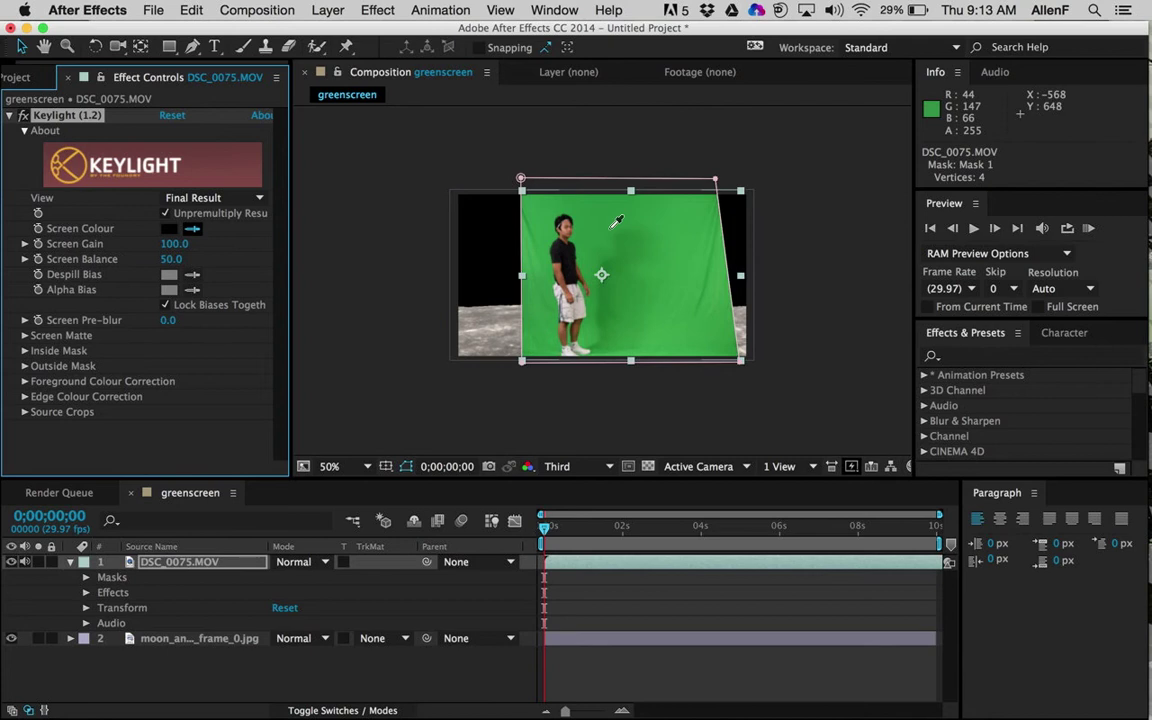
click(676, 223)
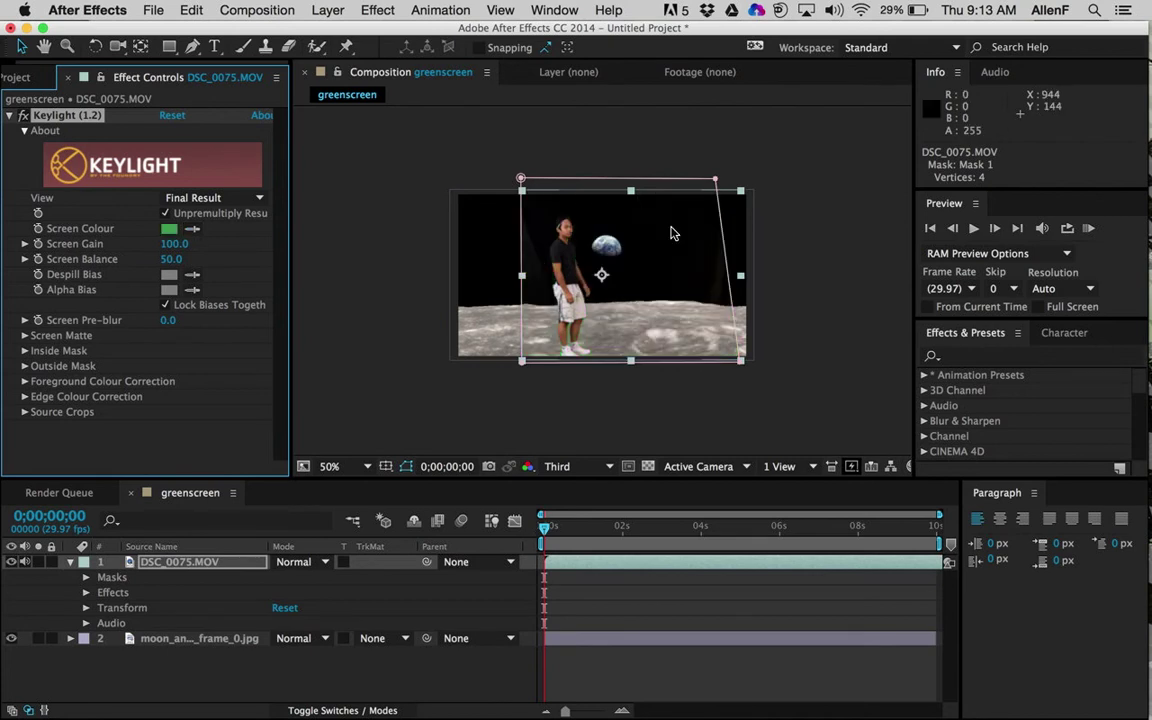
drag(546, 532, 600, 546)
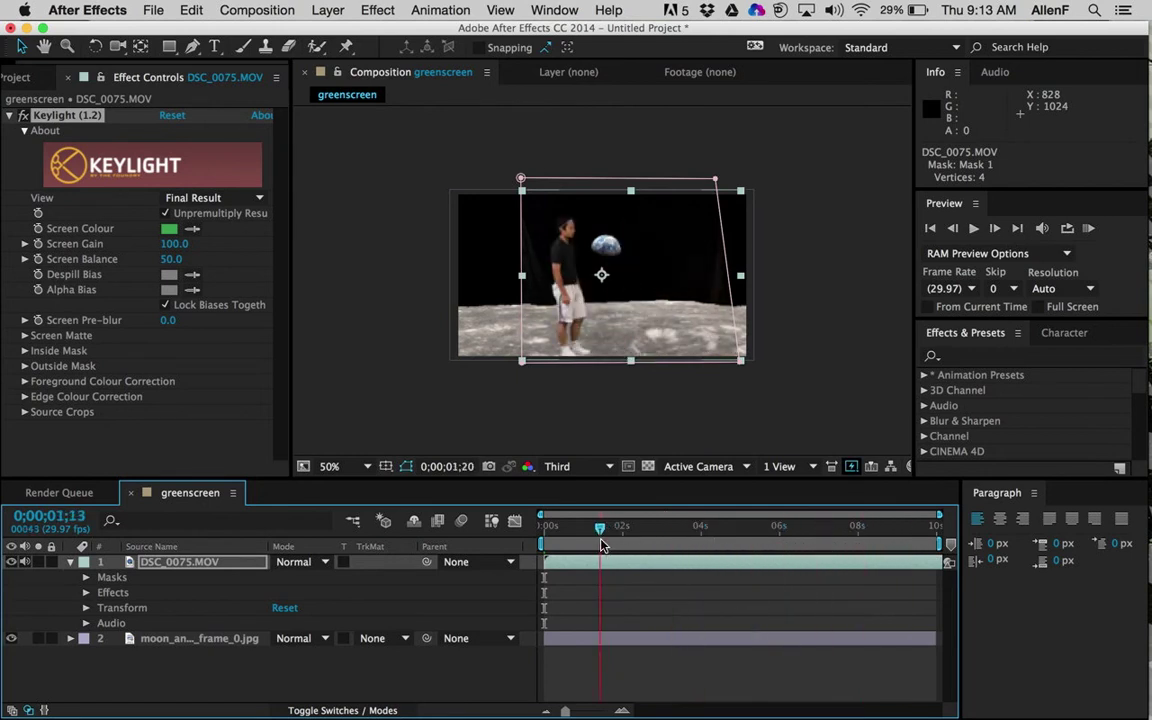
- Drag g.mov from the Project panel into greenscreen above the other layers
click(22, 82)
click(75, 274)
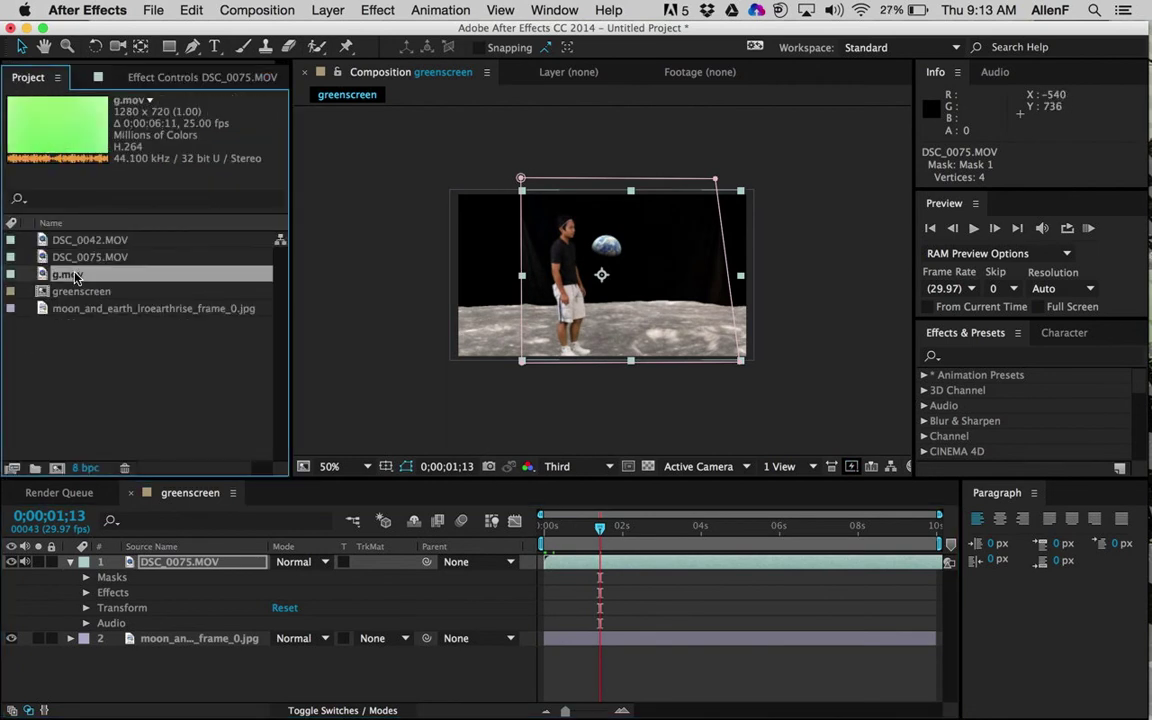
drag(62, 282, 601, 282)
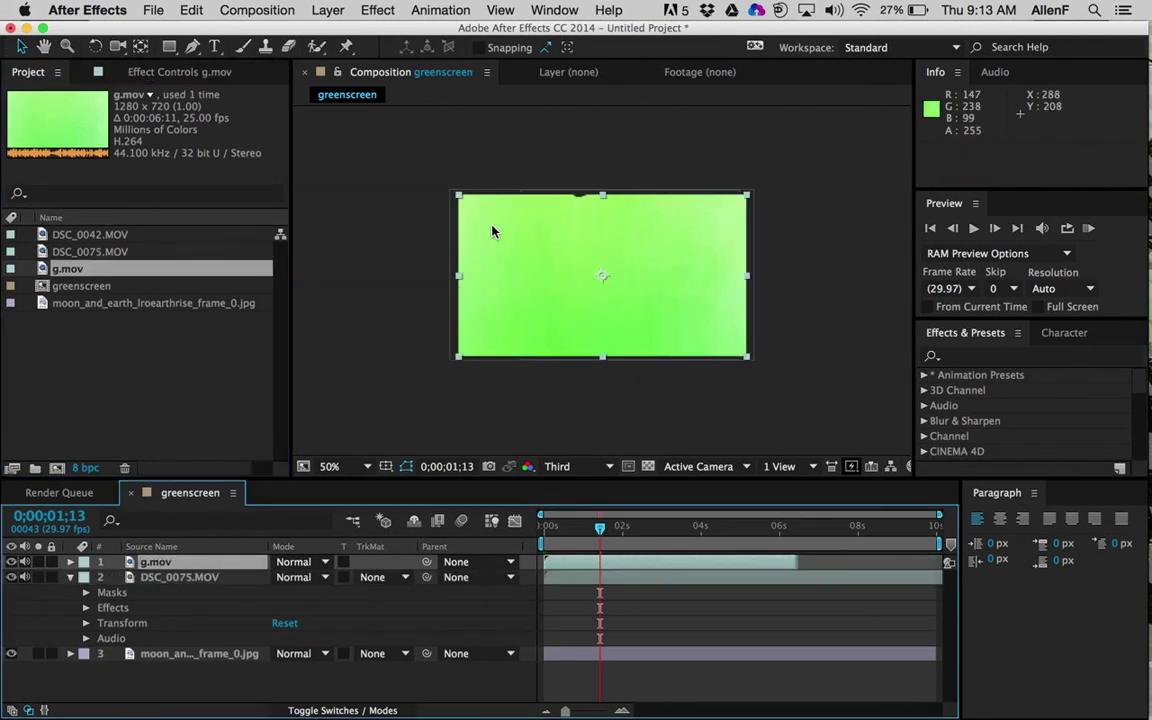
- Apply Keylight (1.2) to g.mov and sample the bright green as the Screen Colour
click(366, 10)
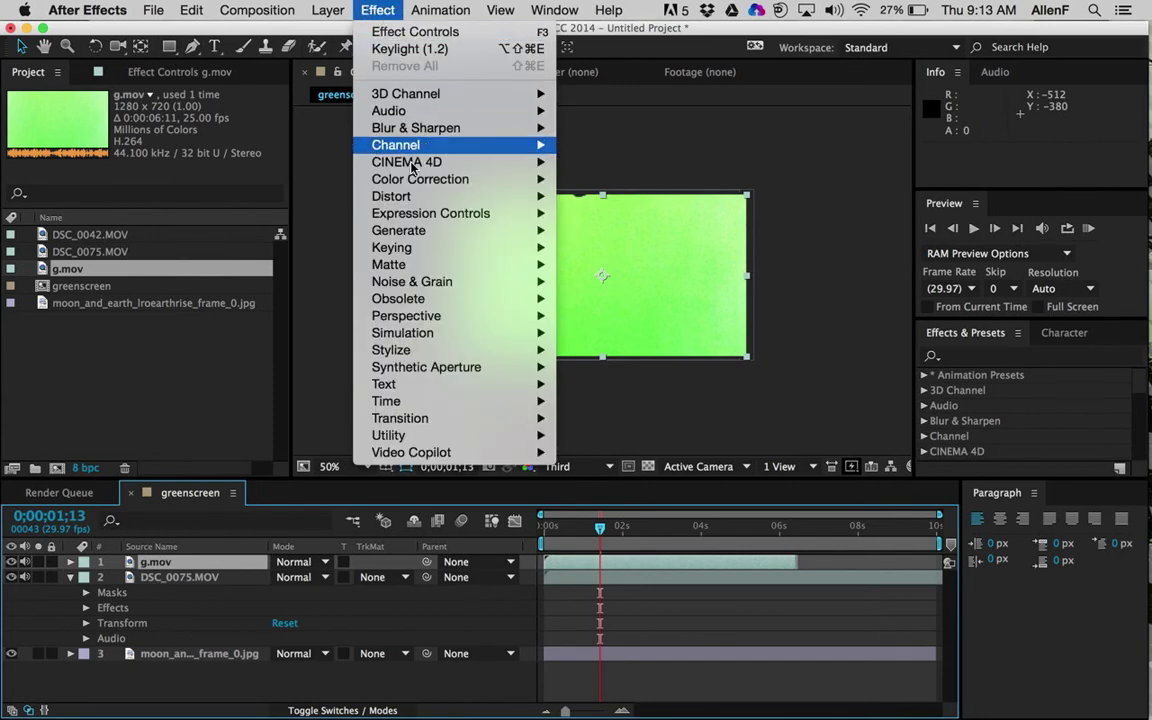
mouse_move(421, 238)
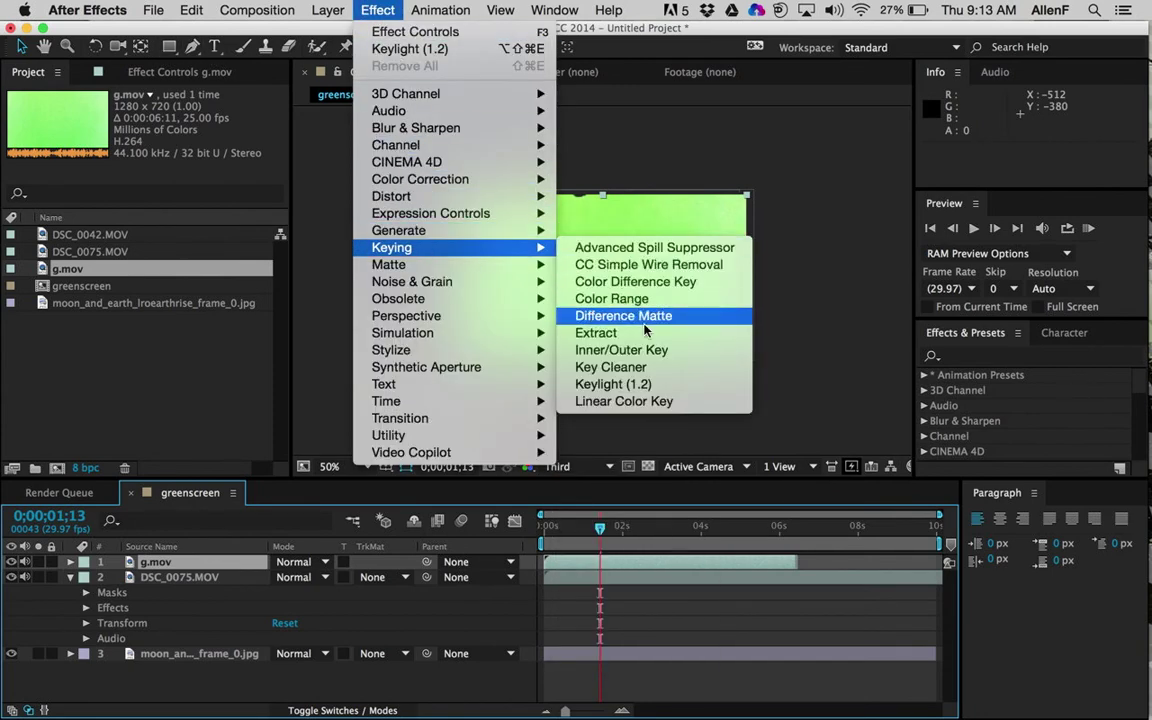
click(605, 384)
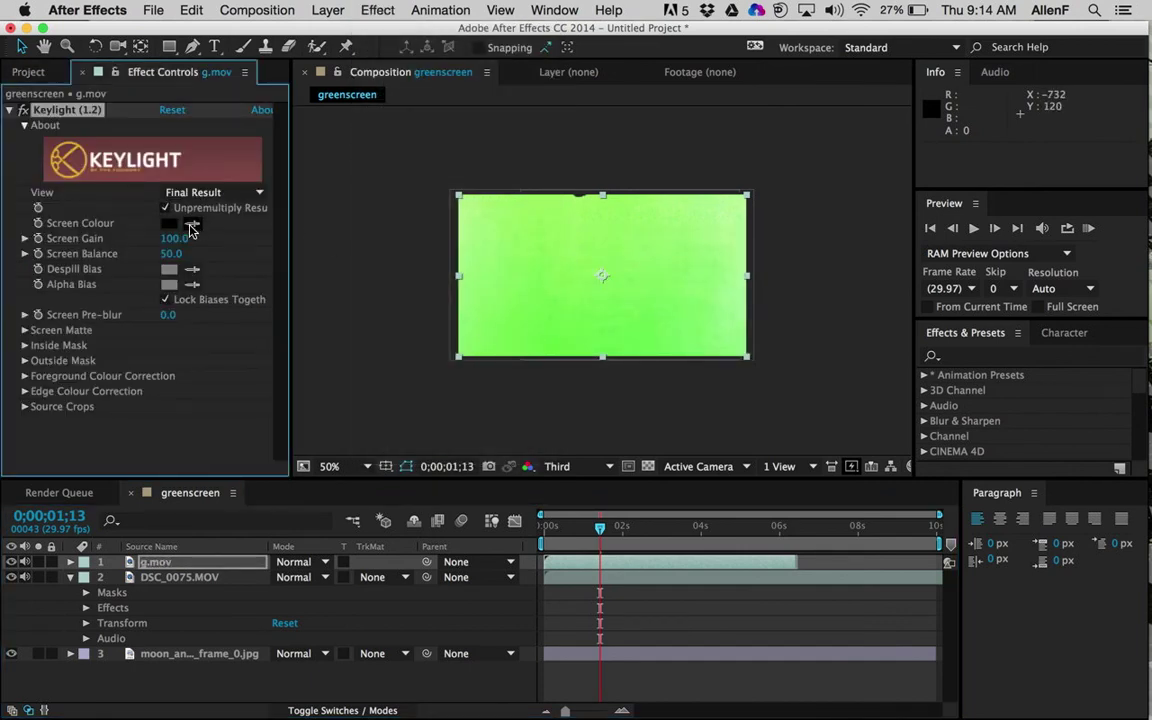
click(193, 222)
click(548, 285)
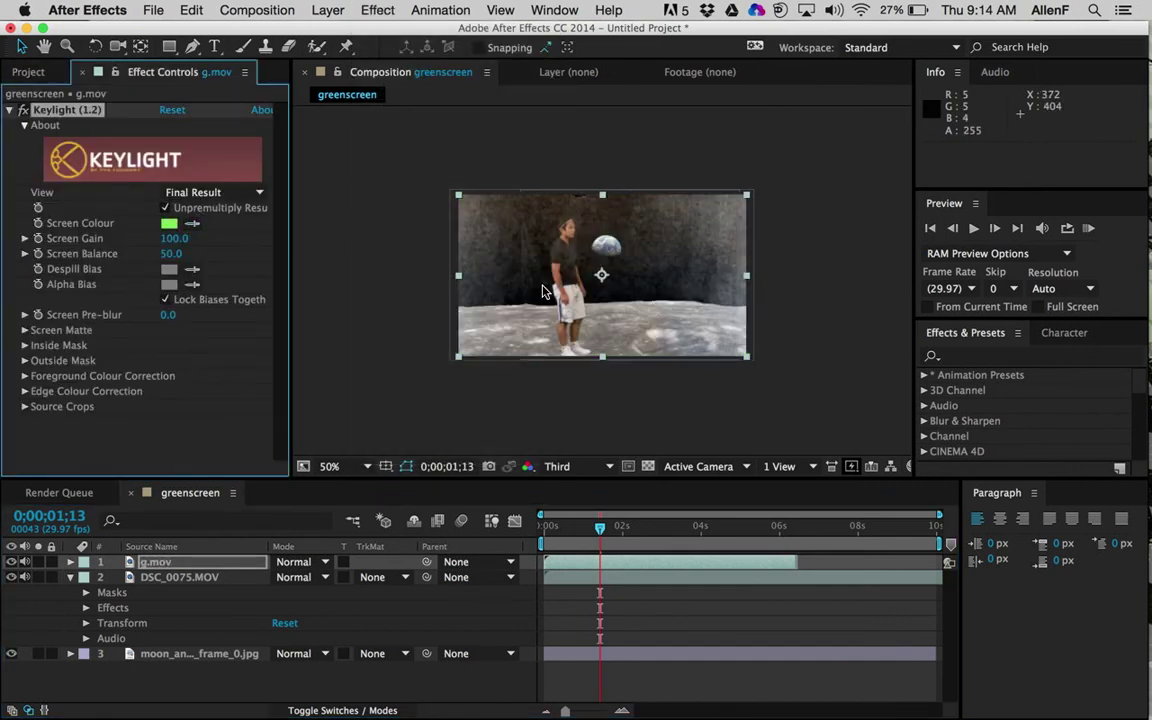
drag(601, 531, 751, 568)
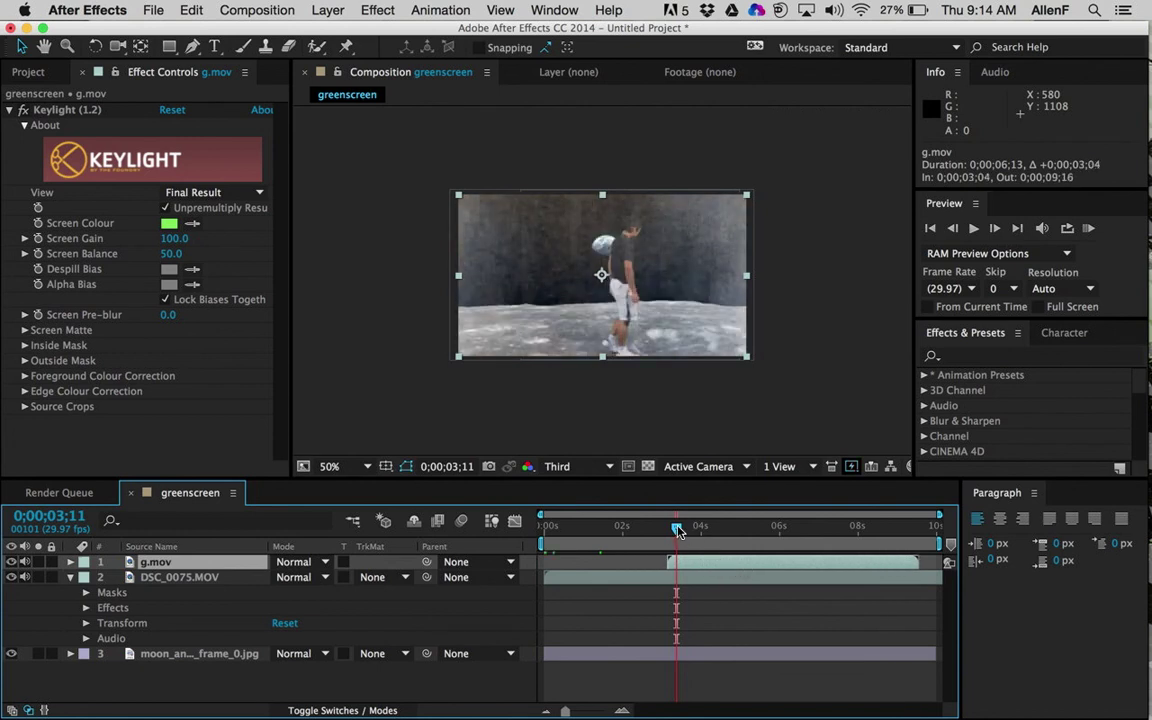
- Review the g.mov frames around two to three seconds and view the composite at 100%
drag(678, 531, 782, 546)
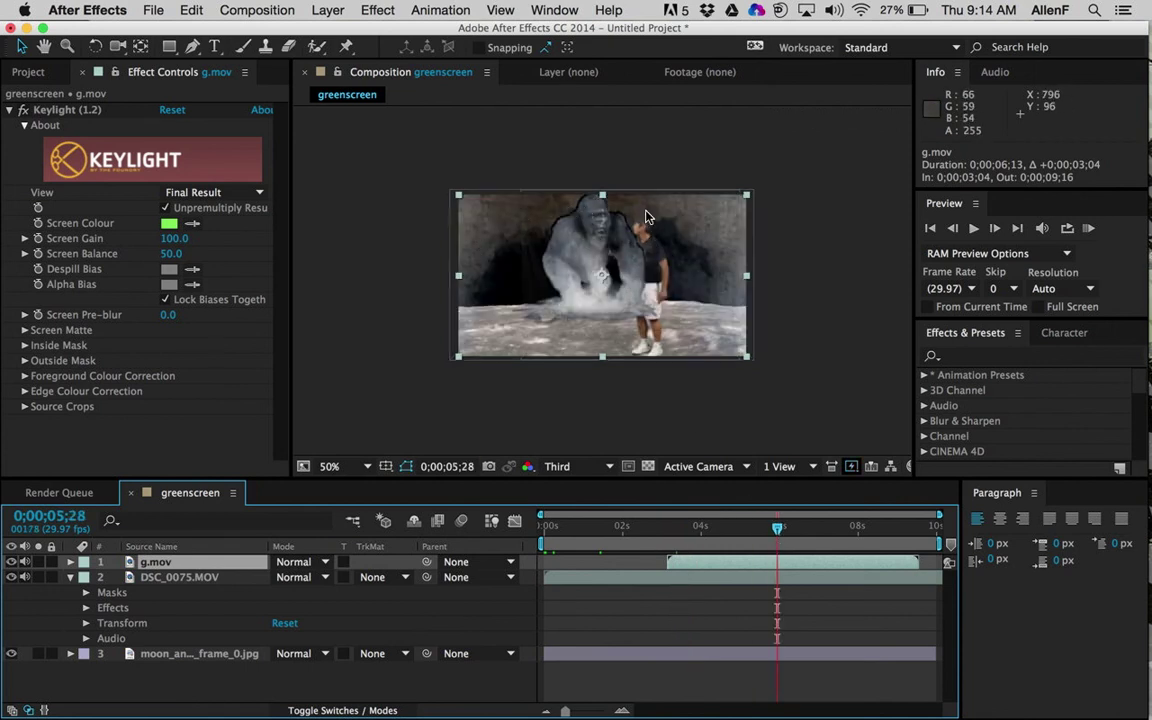
key(slash)
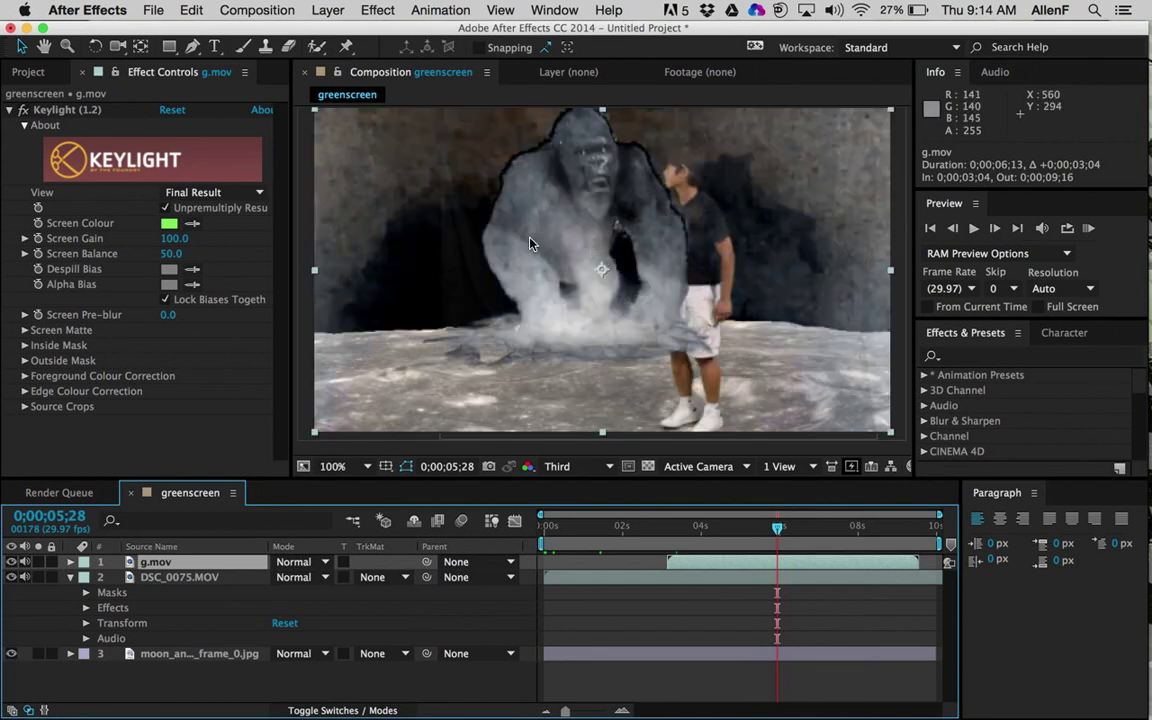